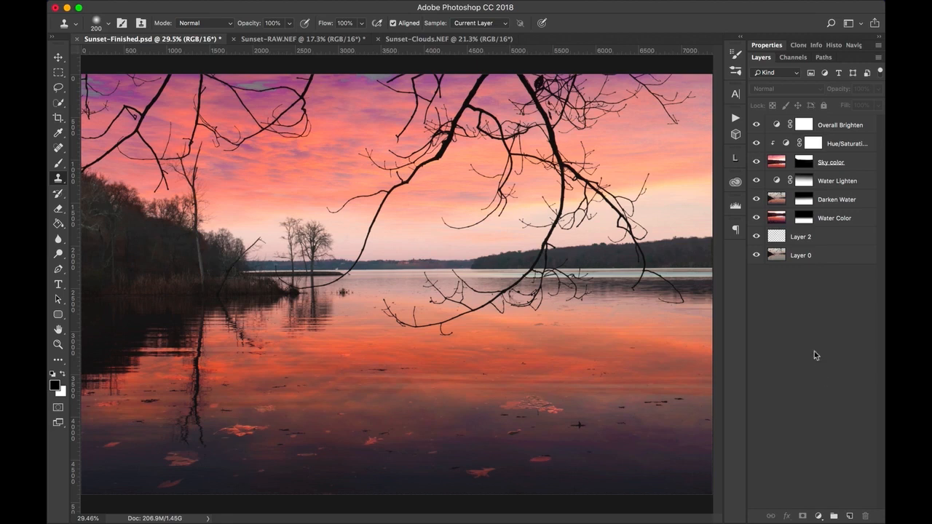
Compare the finished sunset composite with the Sunset-RAW.NEF and Sunset-Clouds.NEF source photos.
left_click(322, 39)
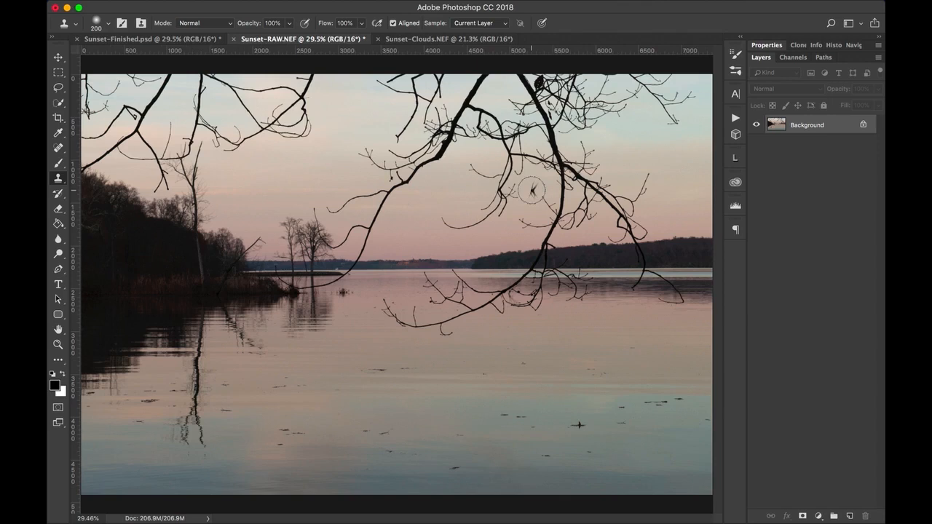
left_click(449, 40)
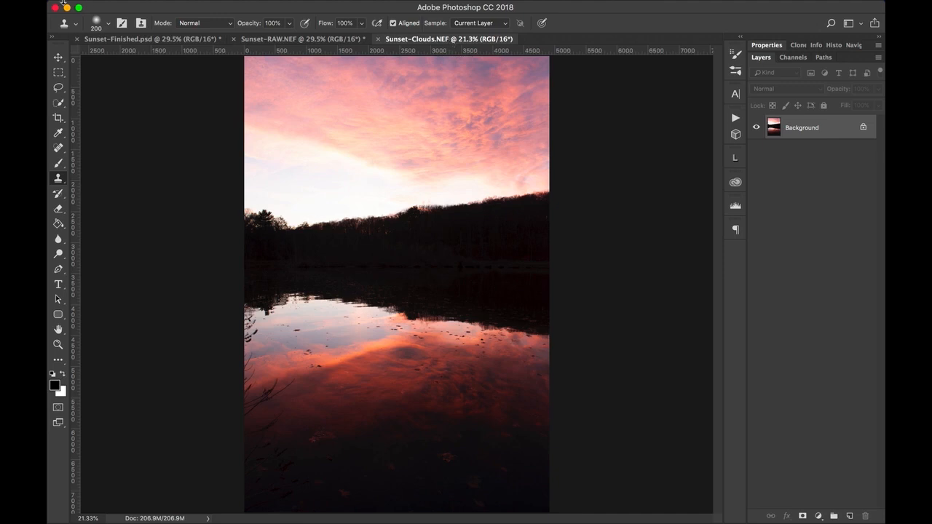
left_click(135, 40)
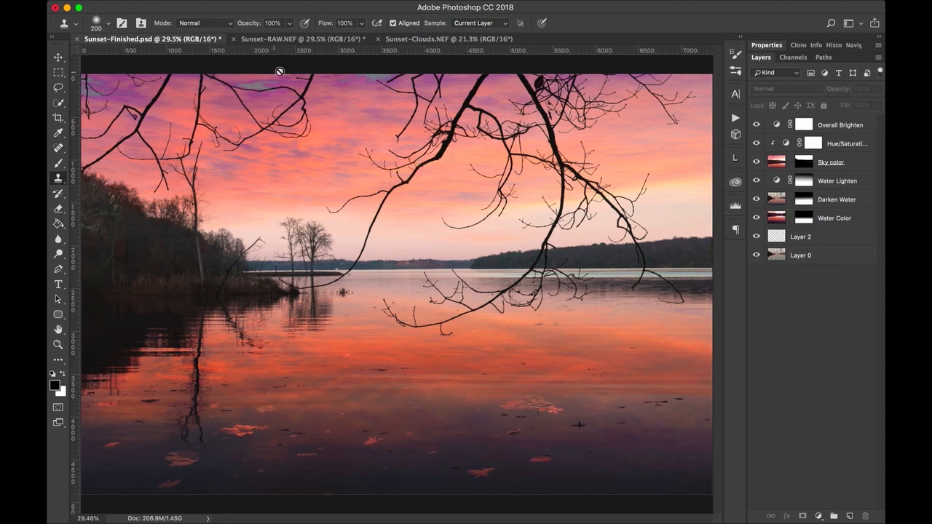
left_click(309, 40)
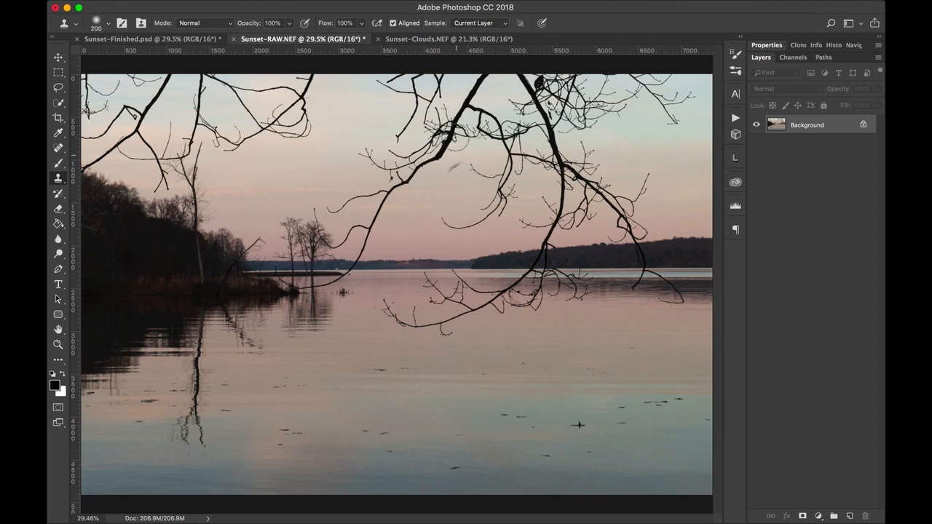
Duplicate the Background layer of Sunset-Clouds.NEF into the Sunset-RAW.NEF document.
left_click(457, 41)
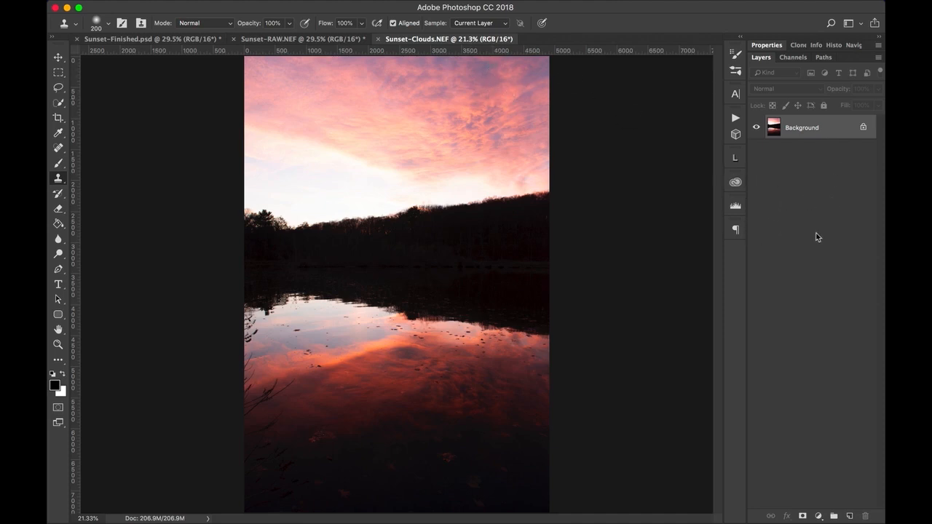
right_click(834, 134)
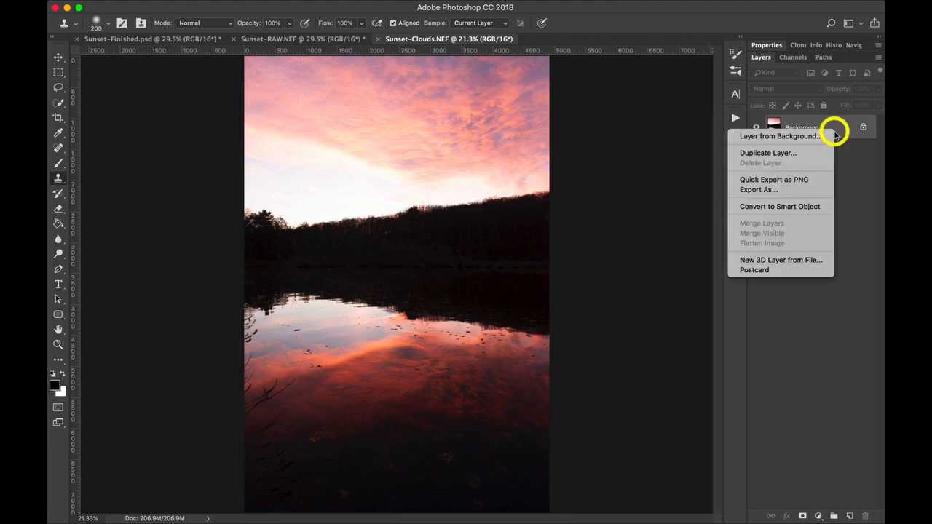
left_click(798, 154)
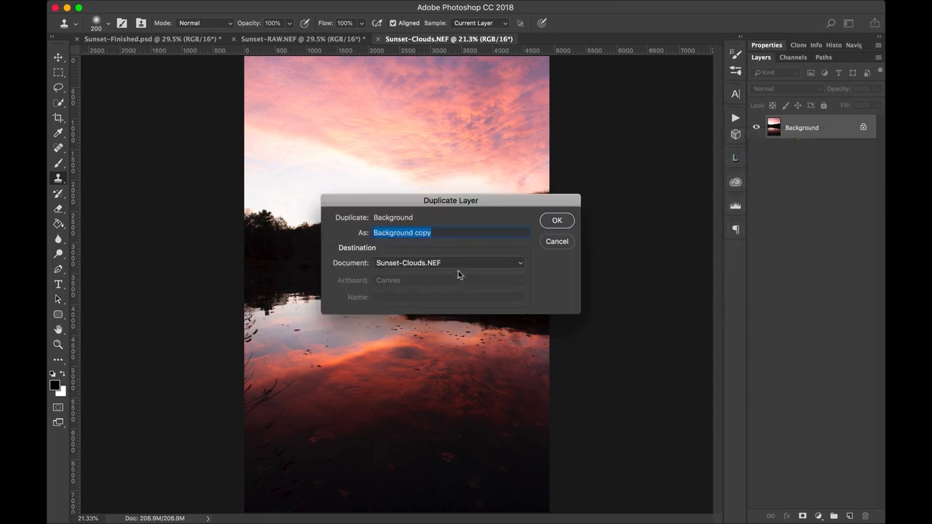
left_click(483, 263)
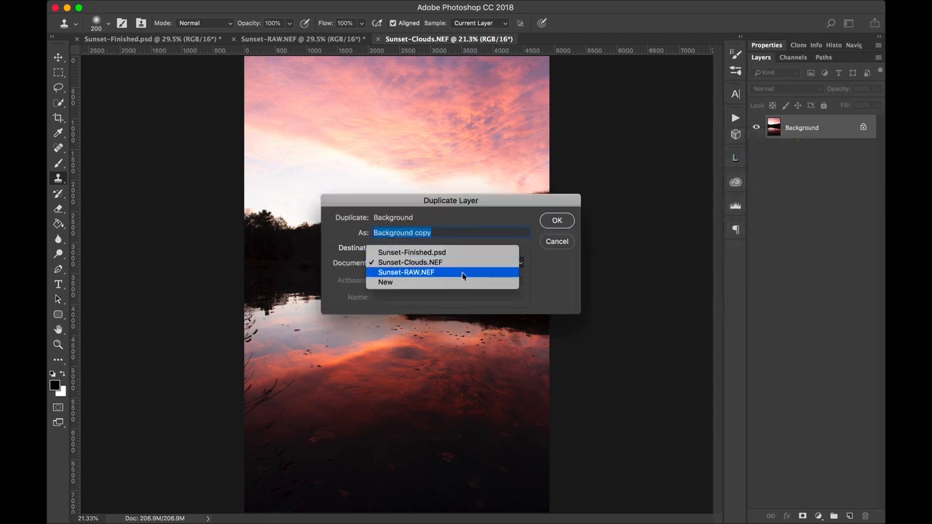
left_click(462, 275)
left_click(557, 222)
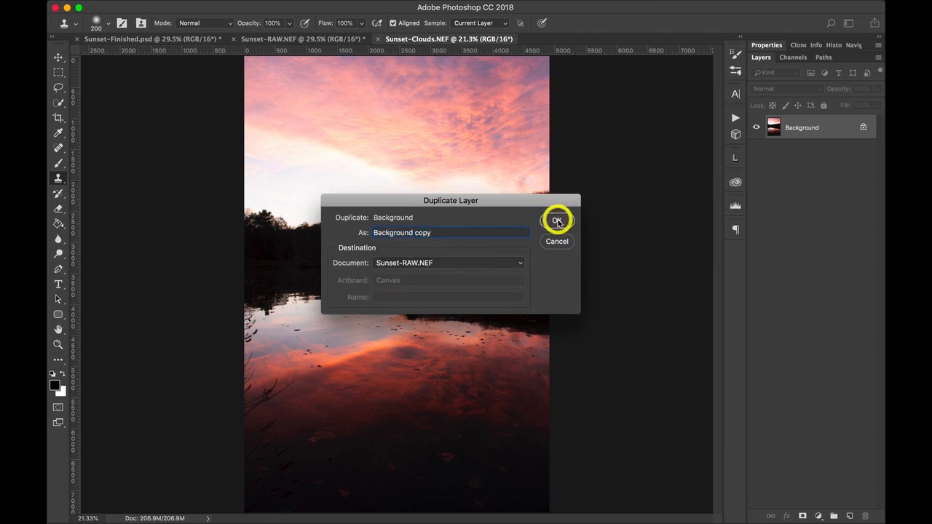
In the Sunset-RAW.NEF document, rename the duplicated photo layer "Clouds Water".
left_click(309, 40)
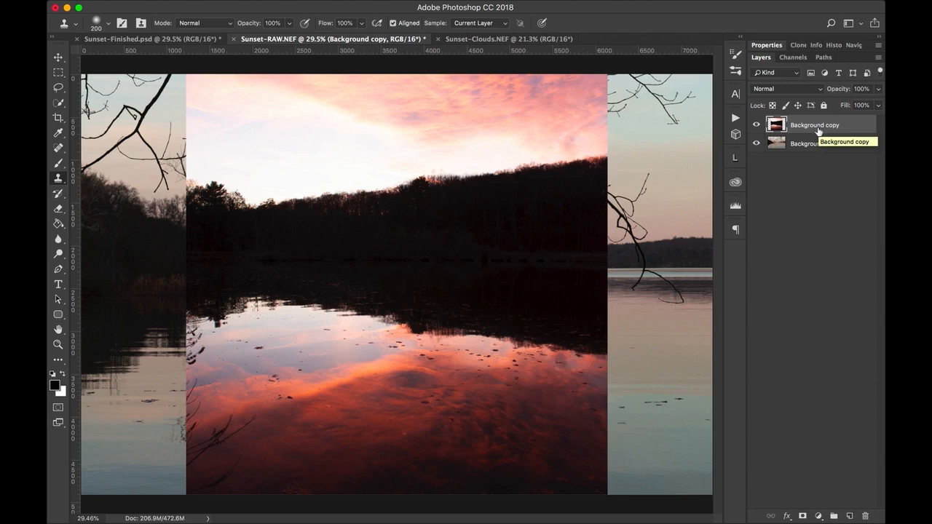
double_click(817, 127)
type("Clouds")
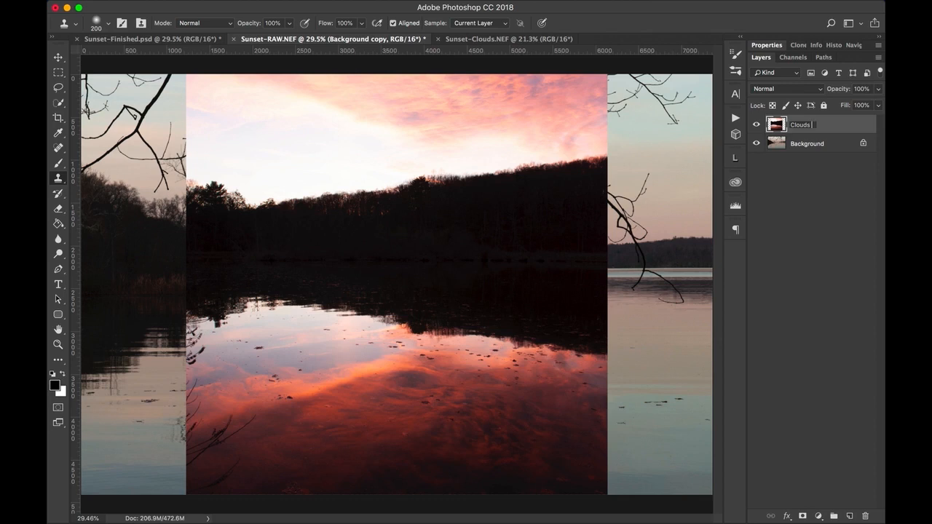
type("Water")
key("Return")
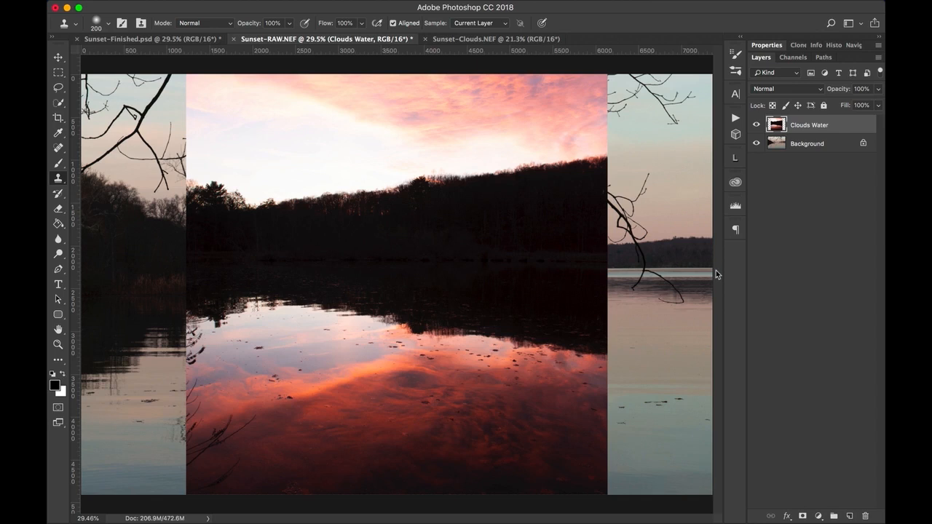
Start a free transform on the Clouds Water layer and flip it horizontally.
key("ctrl+t")
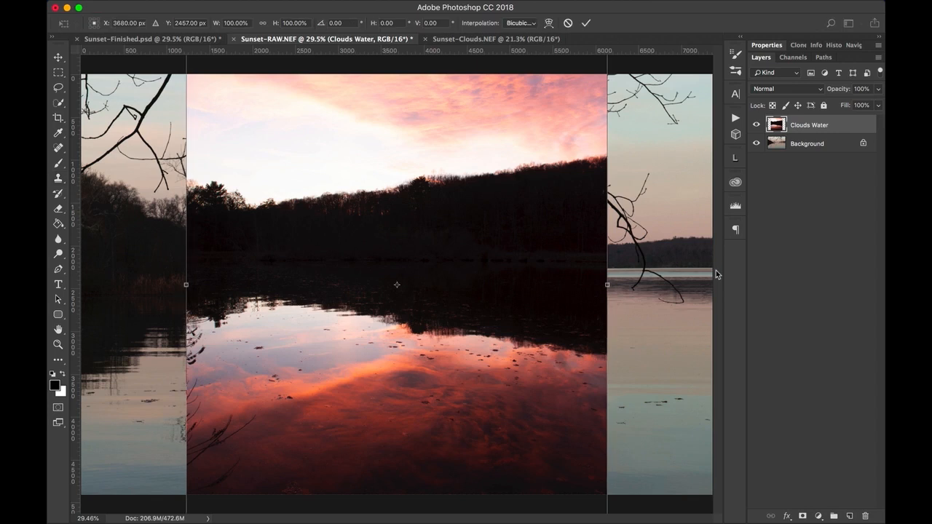
key("ctrl+0")
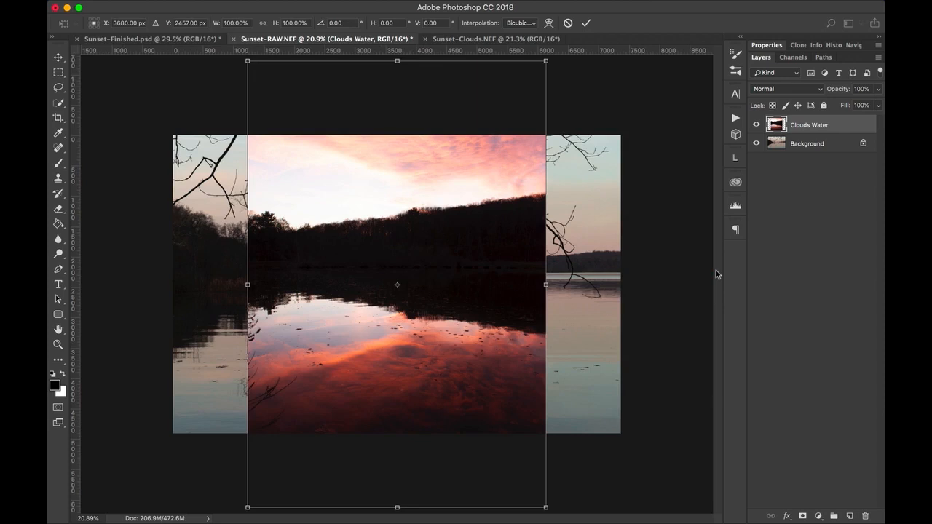
right_click(459, 308)
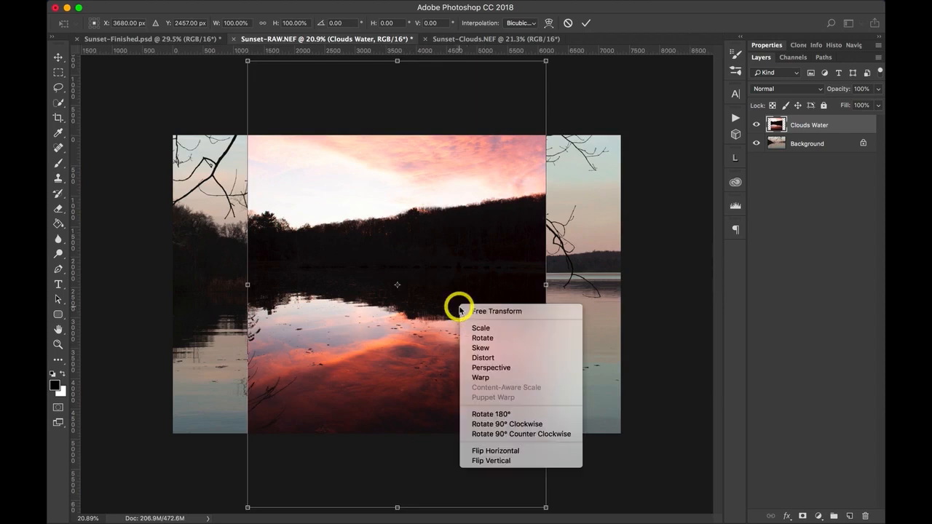
left_click(536, 450)
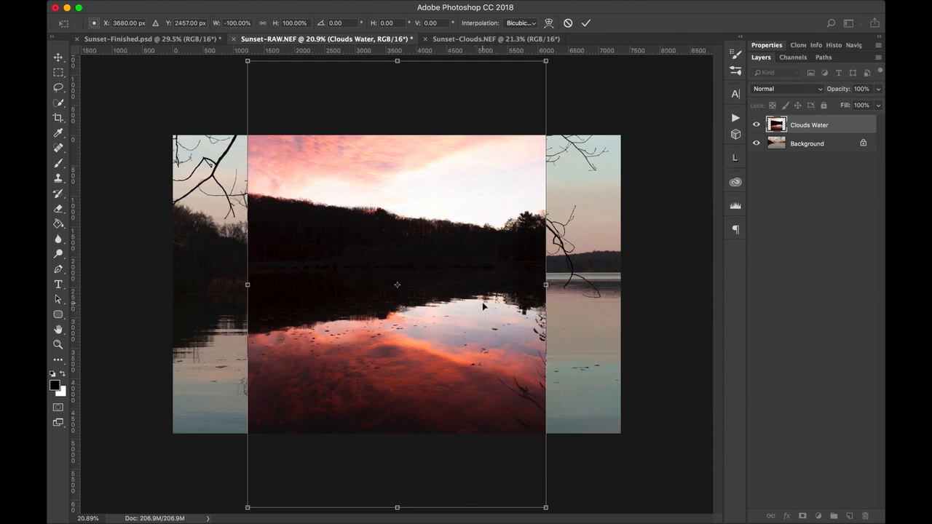
Reposition the flipped Clouds Water layer and stretch its width to about 179% so it spans the whole canvas.
left_click_drag(482, 303, 569, 293)
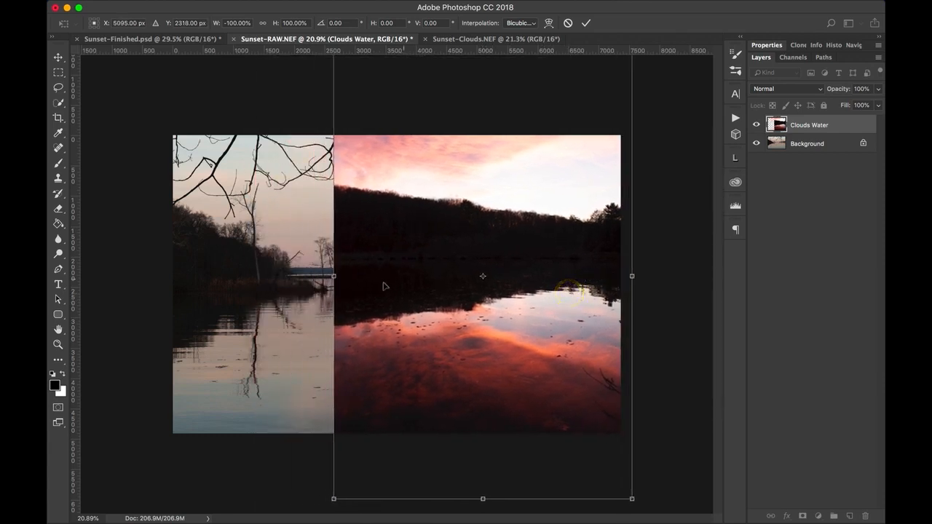
left_click_drag(330, 277, 96, 301)
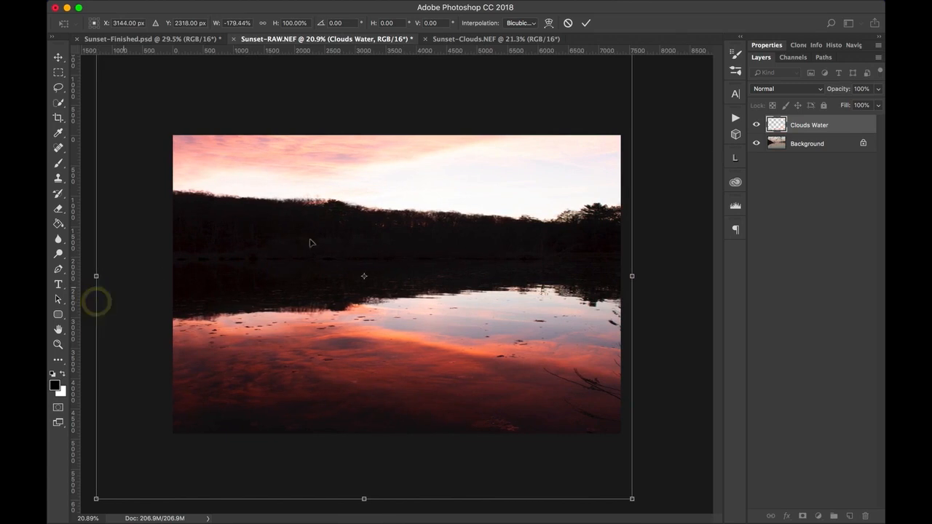
mouse_move(387, 291)
left_mouse_down()
mouse_move(386, 271)
mouse_move(388, 290)
left_mouse_up()
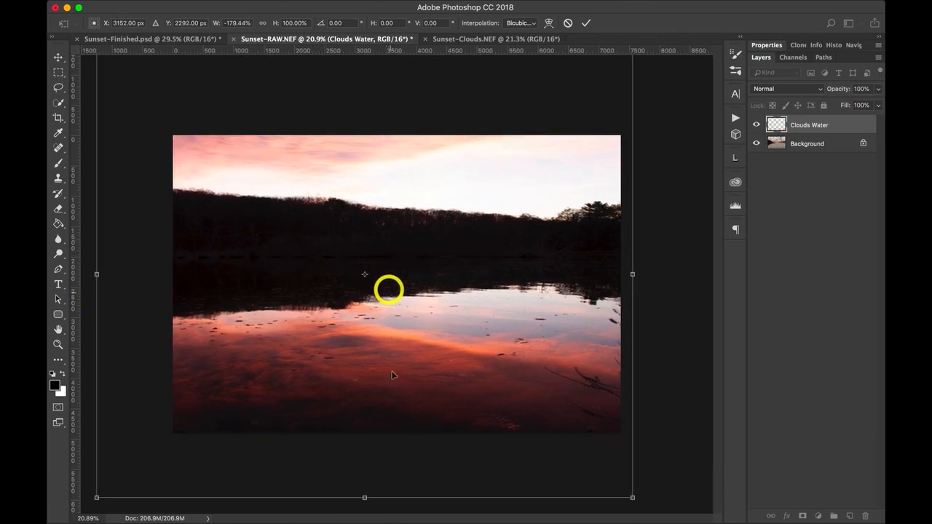
Stretch the Clouds Water layer's height to about 110% and reposition it over the canvas.
left_click_drag(365, 499, 364, 517)
mouse_move(378, 399)
left_mouse_down()
mouse_move(385, 391)
mouse_move(374, 383)
mouse_move(377, 397)
left_mouse_up()
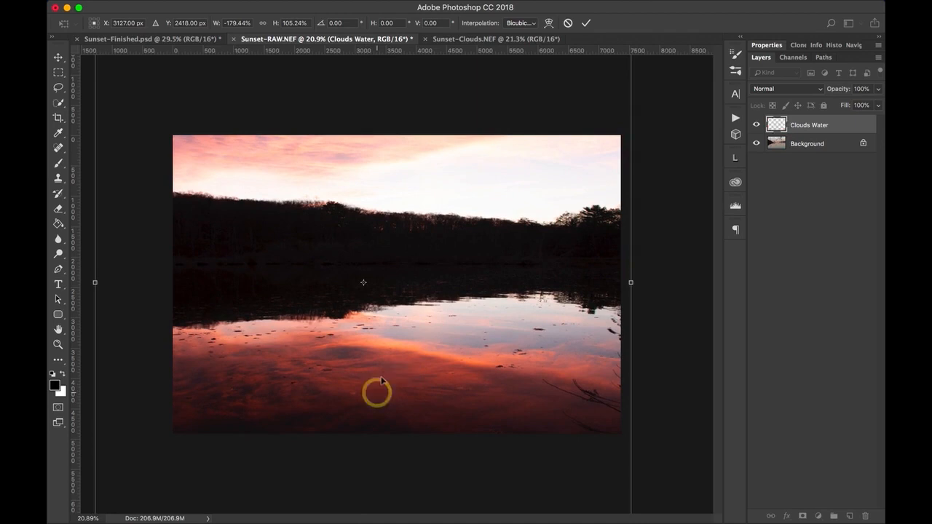
key("super+0")
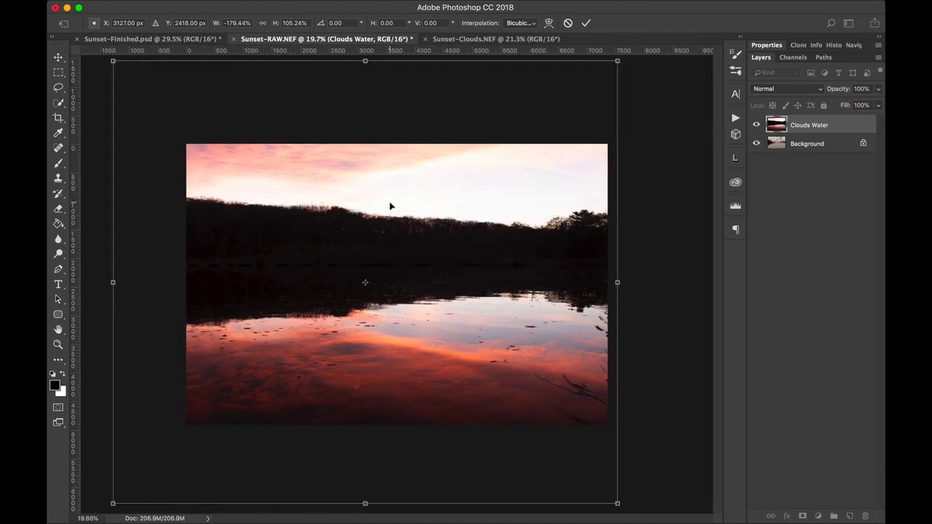
left_click_drag(365, 503, 366, 520)
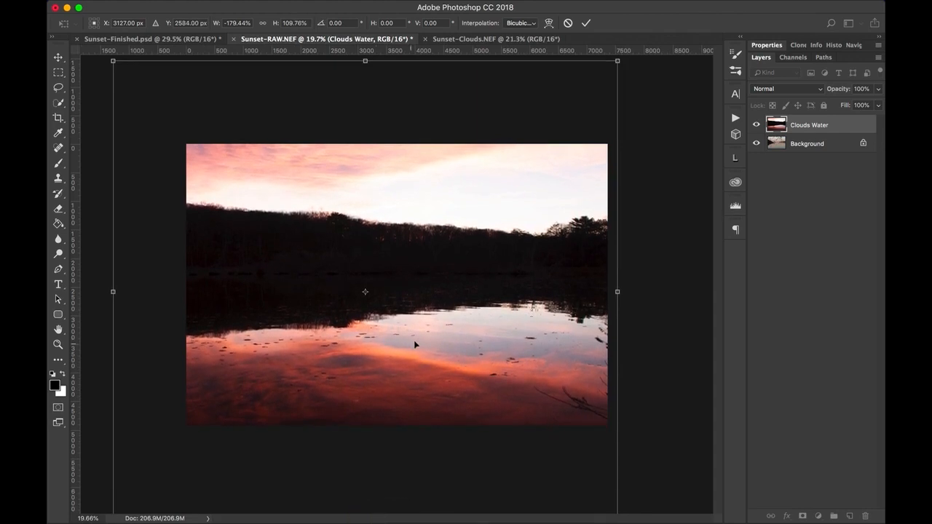
left_click_drag(414, 340, 414, 337)
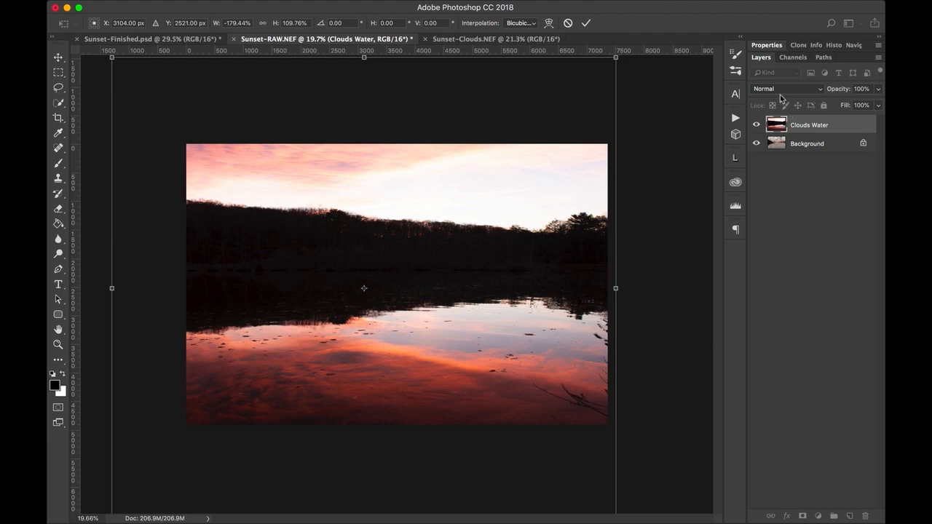
Set the blend mode of the Clouds Water layer to Overlay.
left_click(805, 267)
left_click(820, 92)
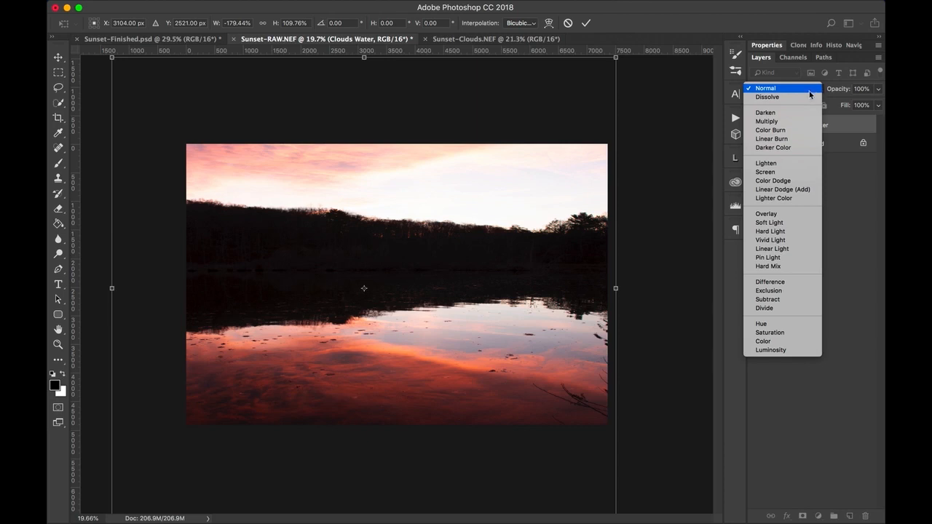
left_click(810, 218)
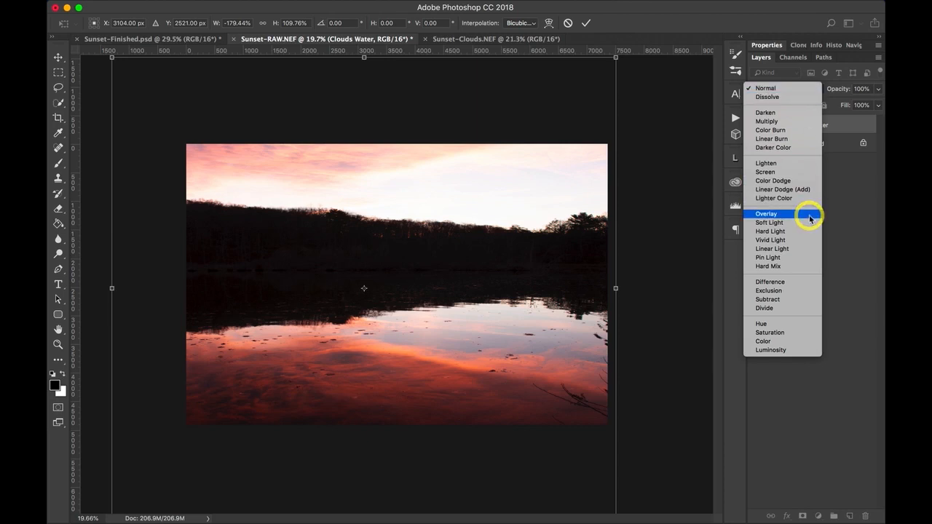
left_click(809, 217)
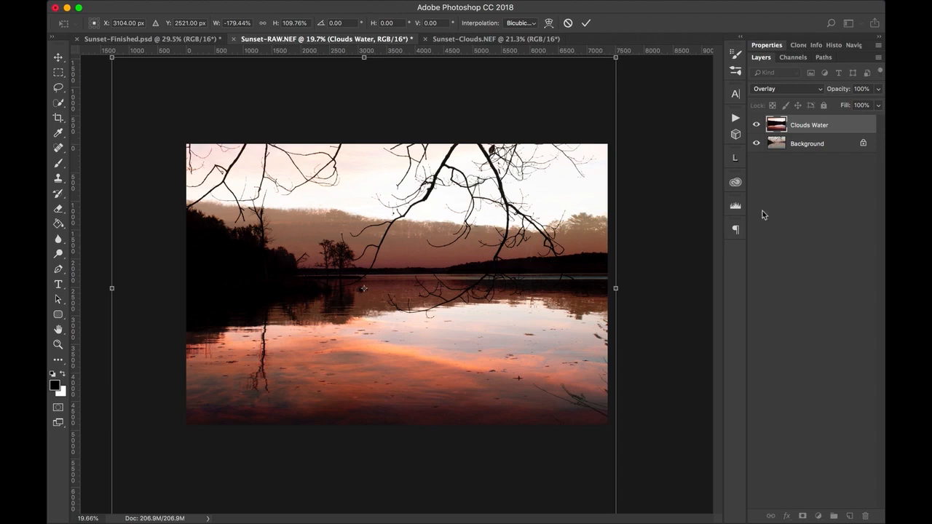
Align the Clouds Water layer's reflection with the lake, stretch its height to about 119%, and commit the transform.
left_click_drag(556, 271, 555, 261)
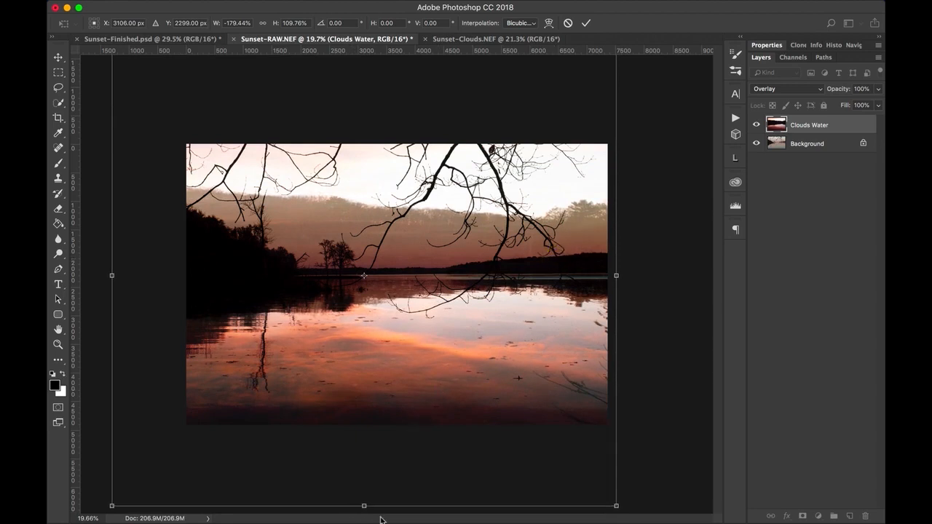
key("super+minus")
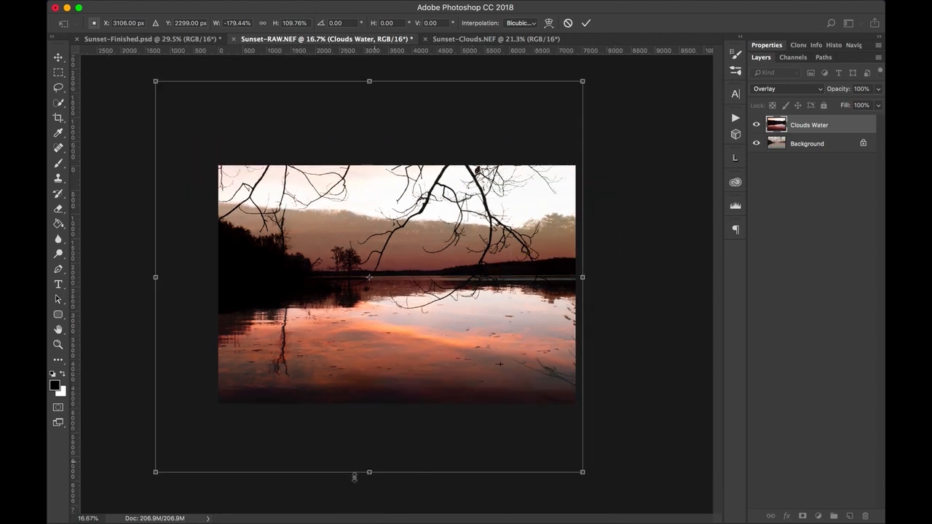
left_click_drag(369, 472, 372, 504)
left_click_drag(398, 339, 401, 334)
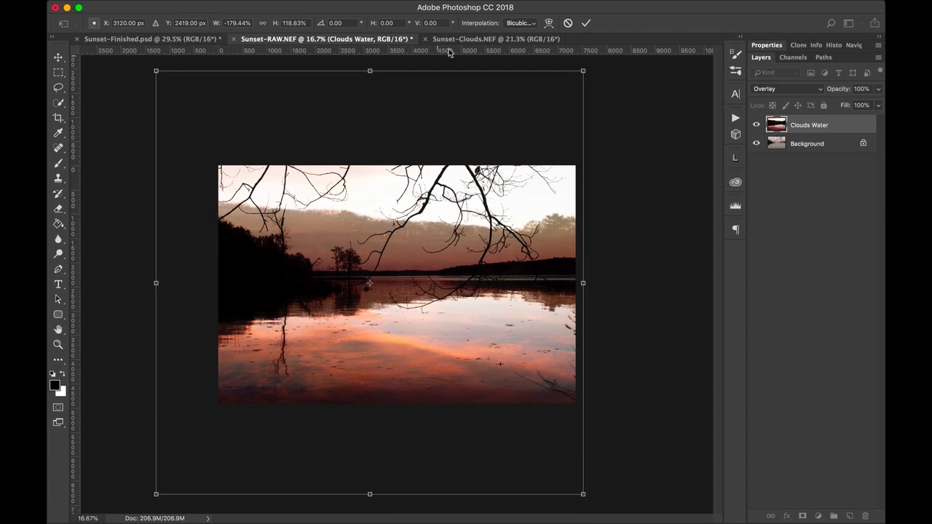
left_click(586, 24)
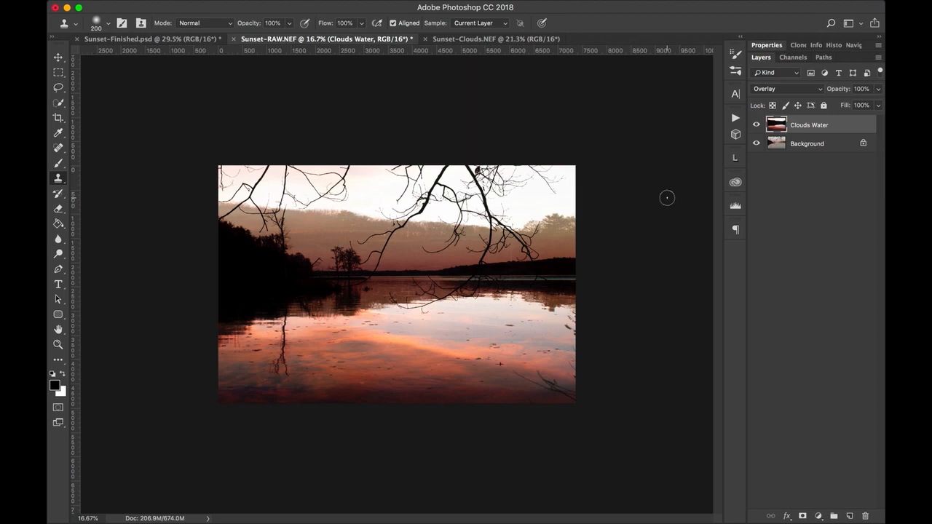
Switch the Clouds Water layer to Normal blending and remove the bare twigs in the water's lower-right corner using a Lasso selection and Fill.
key("super+0")
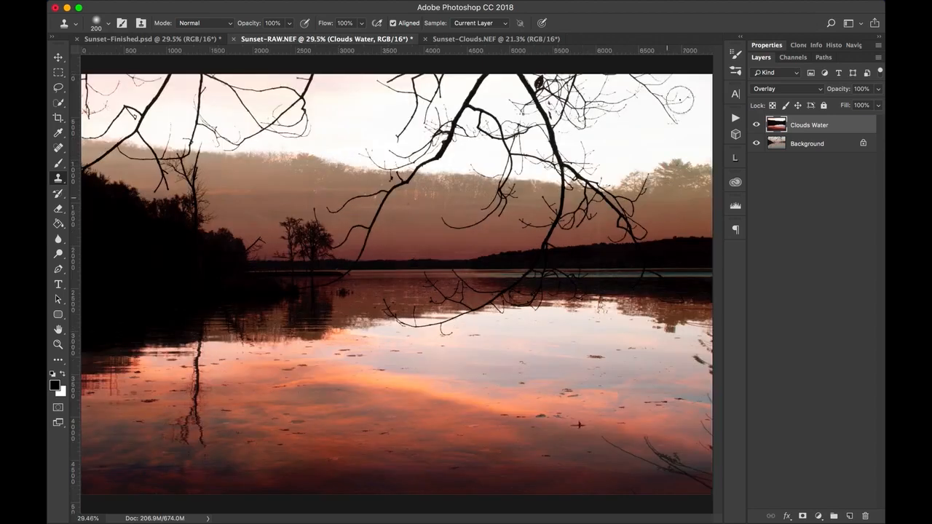
left_click(790, 89)
left_click(776, 12)
key("l")
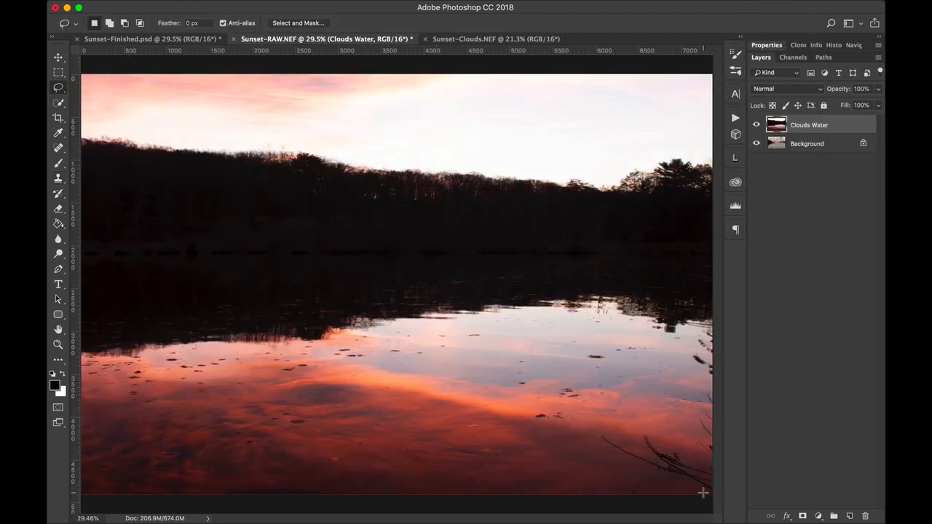
mouse_move(702, 492)
left_mouse_down()
mouse_move(618, 438)
mouse_move(698, 435)
mouse_move(702, 412)
mouse_move(736, 402)
mouse_move(740, 505)
left_mouse_up()
left_click(180, 7)
left_click(231, 194)
left_click(533, 191)
key("super+d")
key("s")
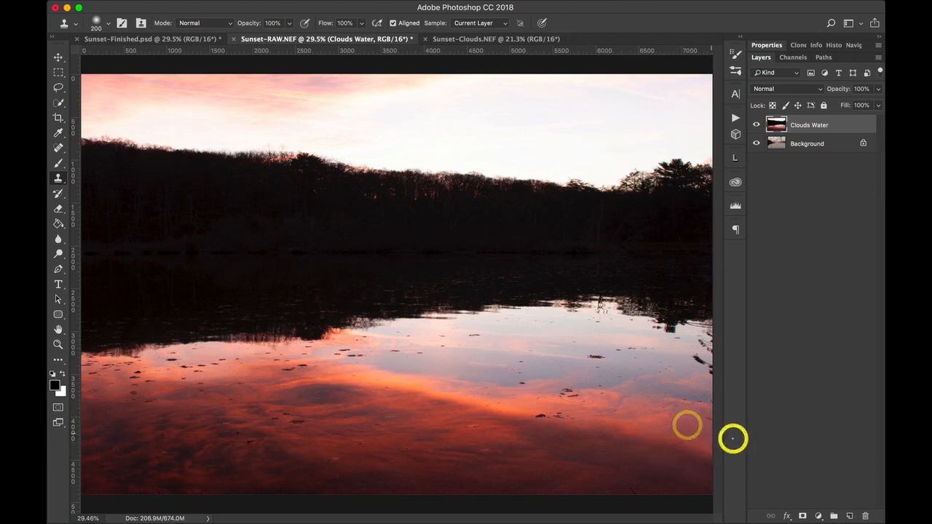
Restore the Clouds Water layer's Overlay blend mode.
left_click(787, 89)
left_click(785, 214)
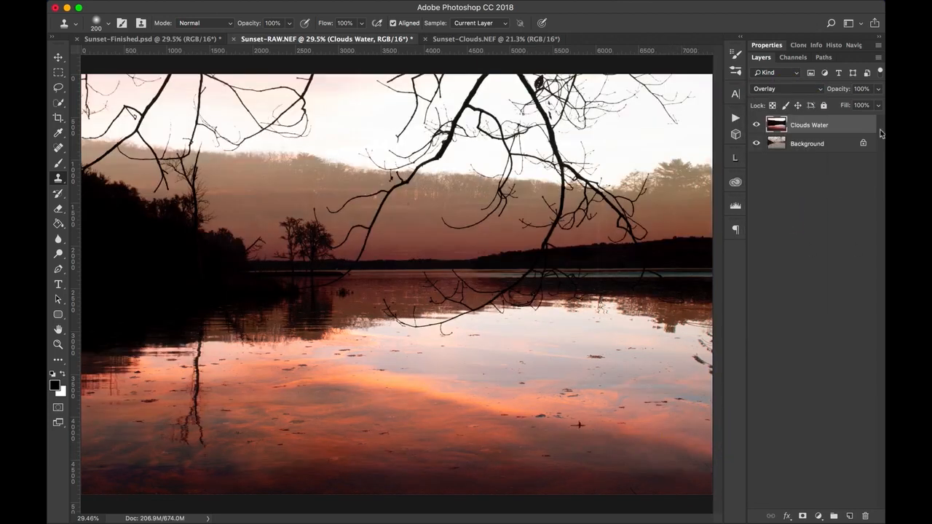
key("super+minus")
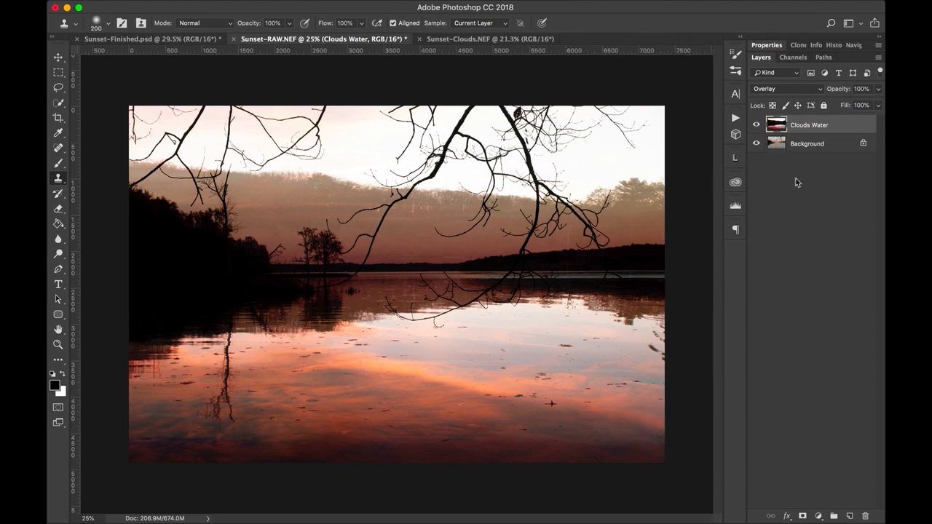
Add a Hide All layer mask to the Clouds Water layer.
left_click(846, 127)
mouse_move(273, 2)
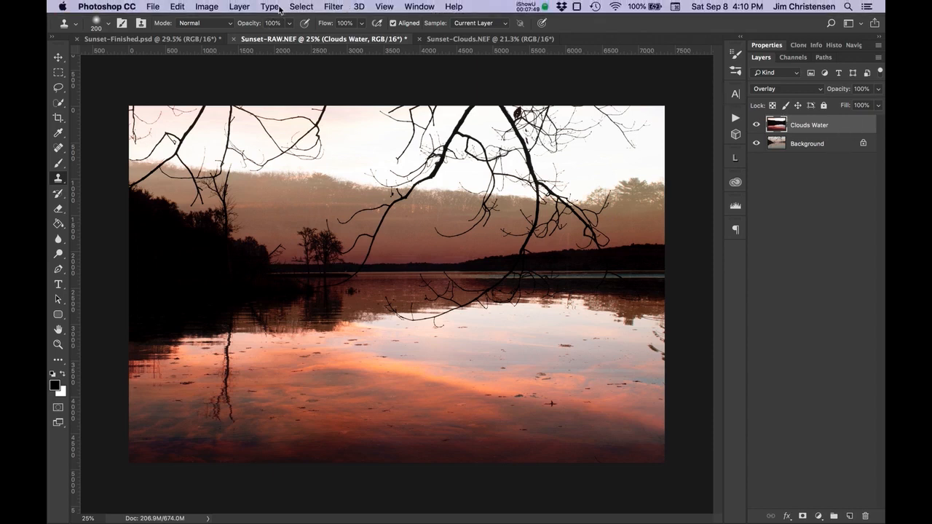
left_click(236, 8)
mouse_move(303, 191)
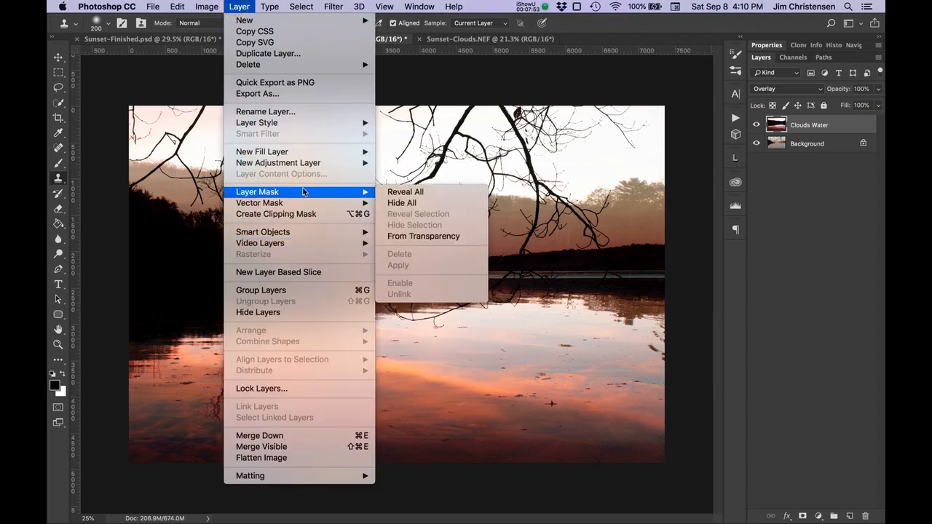
left_click(445, 204)
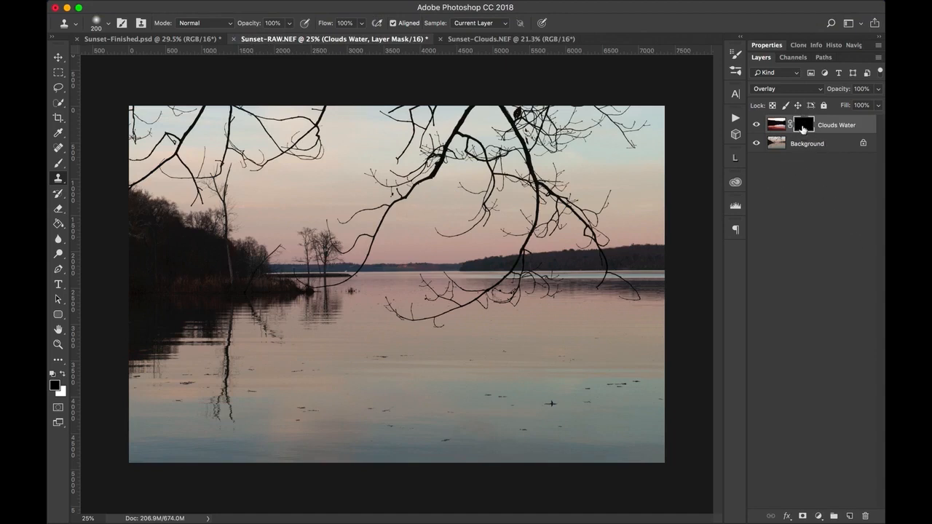
Brush the Clouds Water mask at 100% flow, using white to reveal the reflection in the lower water and black to trim its upper edge.
key("b")
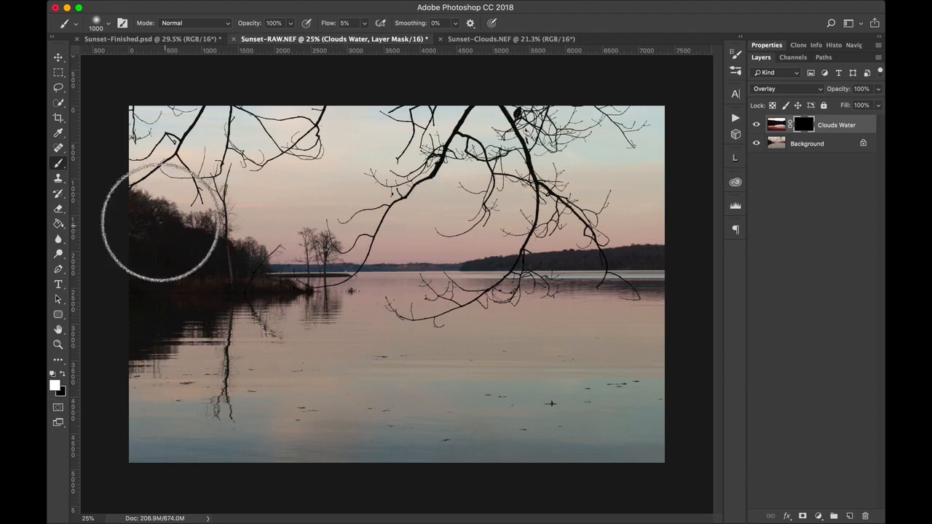
left_click_drag(323, 22, 624, 5)
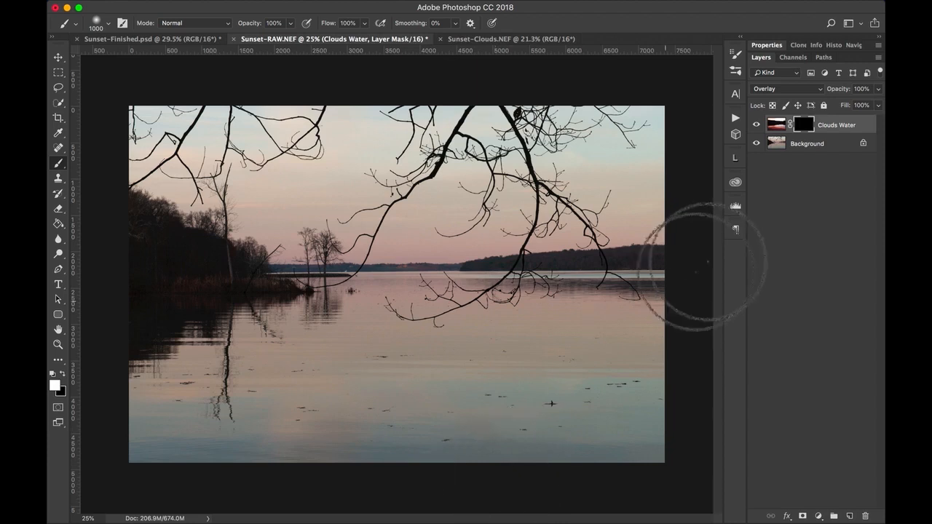
left_click(803, 124)
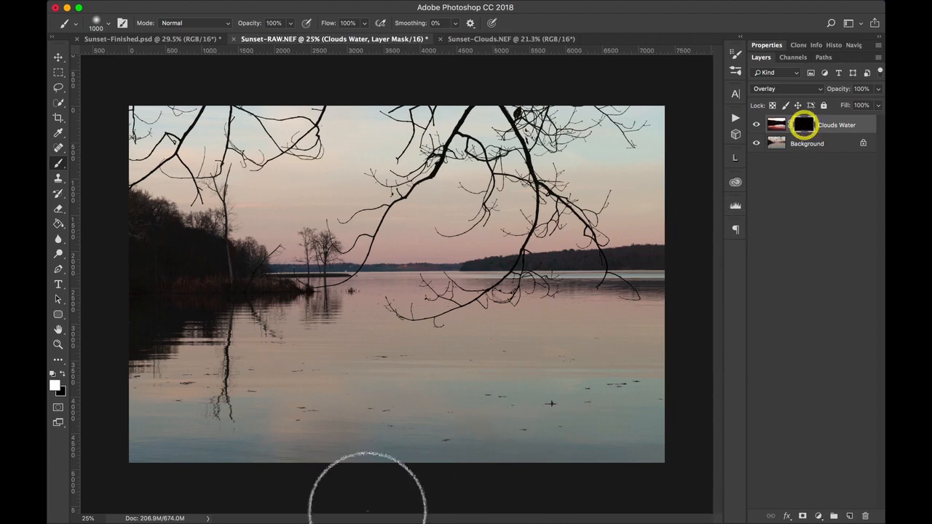
mouse_move(357, 466)
left_mouse_down()
mouse_move(94, 473)
mouse_move(281, 460)
mouse_move(657, 479)
mouse_move(284, 424)
mouse_move(99, 434)
mouse_move(248, 409)
mouse_move(450, 417)
mouse_move(572, 433)
mouse_move(665, 459)
mouse_move(634, 436)
mouse_move(468, 402)
mouse_move(341, 388)
mouse_move(268, 387)
mouse_move(101, 414)
mouse_move(255, 420)
mouse_move(661, 470)
mouse_move(444, 415)
mouse_move(300, 406)
mouse_move(105, 413)
mouse_move(201, 408)
mouse_move(650, 443)
mouse_move(387, 397)
mouse_move(260, 386)
mouse_move(85, 399)
mouse_move(501, 420)
mouse_move(671, 441)
mouse_move(454, 401)
mouse_move(231, 378)
mouse_move(100, 390)
left_mouse_up()
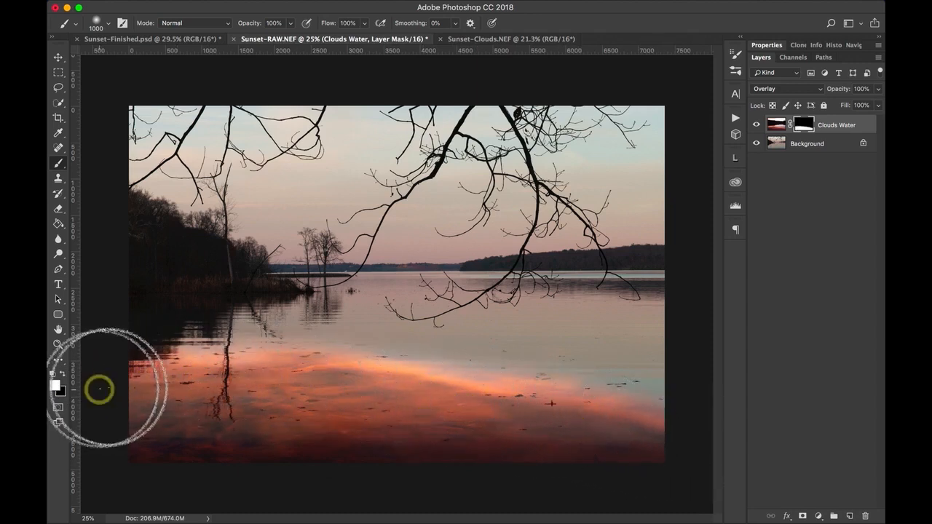
key("x")
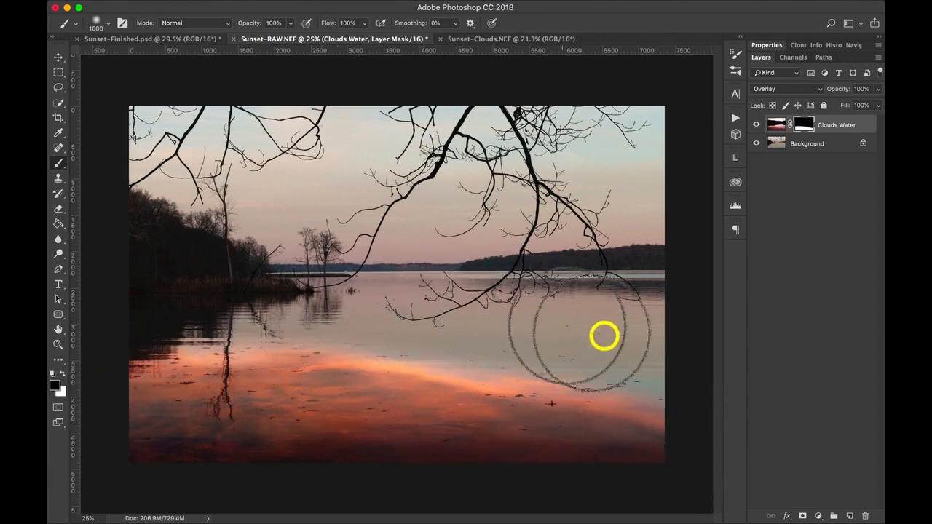
mouse_move(605, 336)
left_mouse_down()
mouse_move(637, 353)
mouse_move(466, 334)
mouse_move(661, 365)
mouse_move(426, 337)
mouse_move(728, 376)
mouse_move(363, 323)
mouse_move(434, 339)
mouse_move(272, 321)
mouse_move(76, 334)
mouse_move(233, 324)
mouse_move(124, 339)
mouse_move(341, 331)
mouse_move(720, 386)
mouse_move(849, 382)
left_mouse_up()
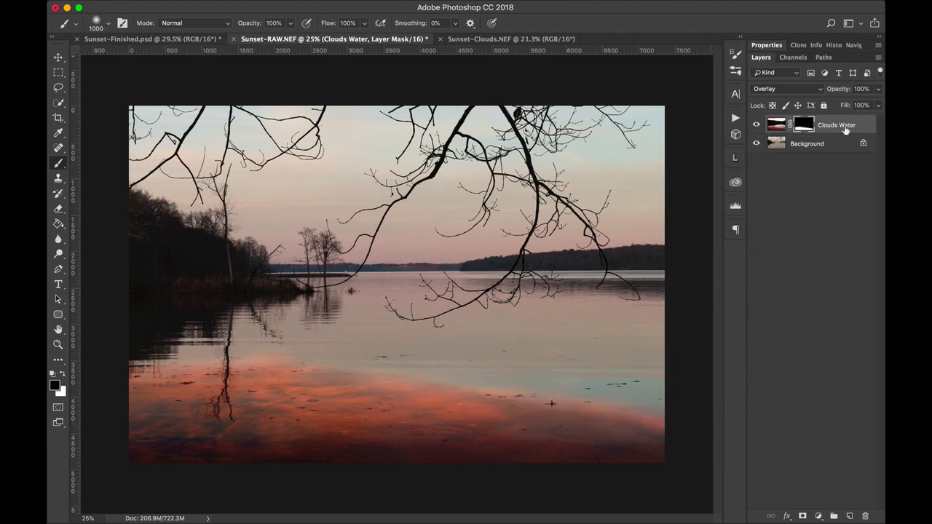
Stretch the Clouds Water layer's image upward and downward to about 134.5% height and commit the transform.
left_click(774, 127)
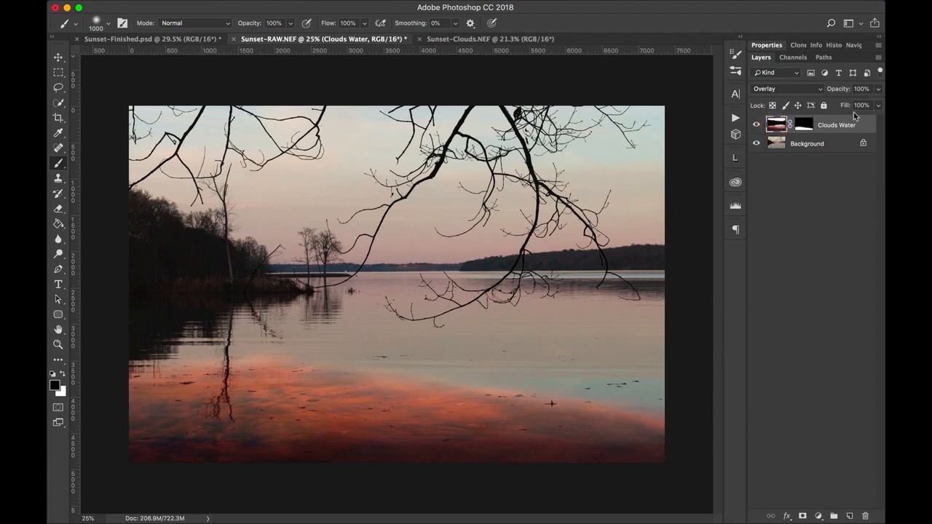
key("super+t")
key("super+0")
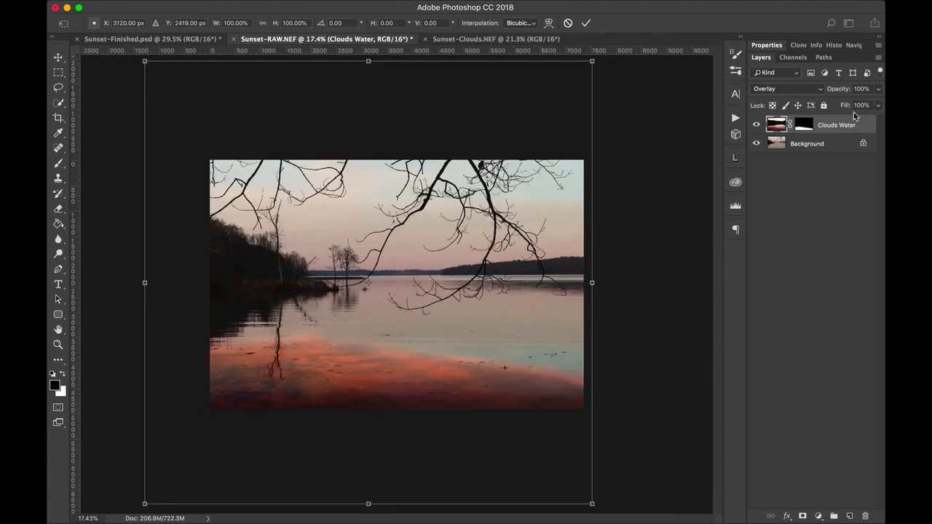
left_click_drag(369, 59, 374, 4)
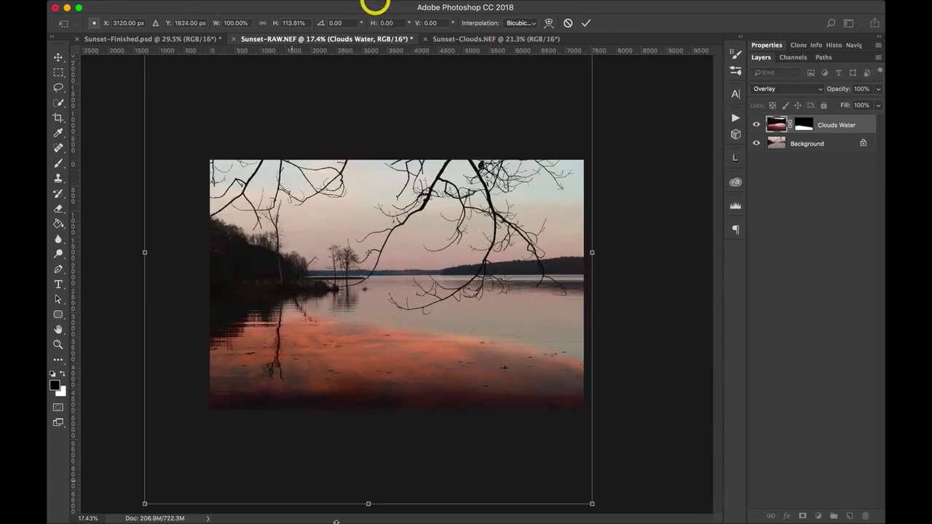
left_click_drag(368, 504, 370, 520)
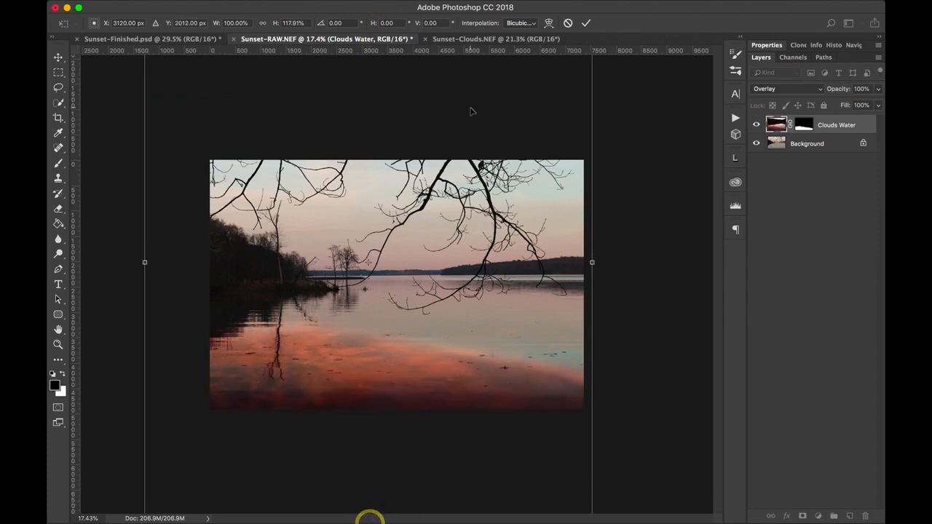
key("super+minus")
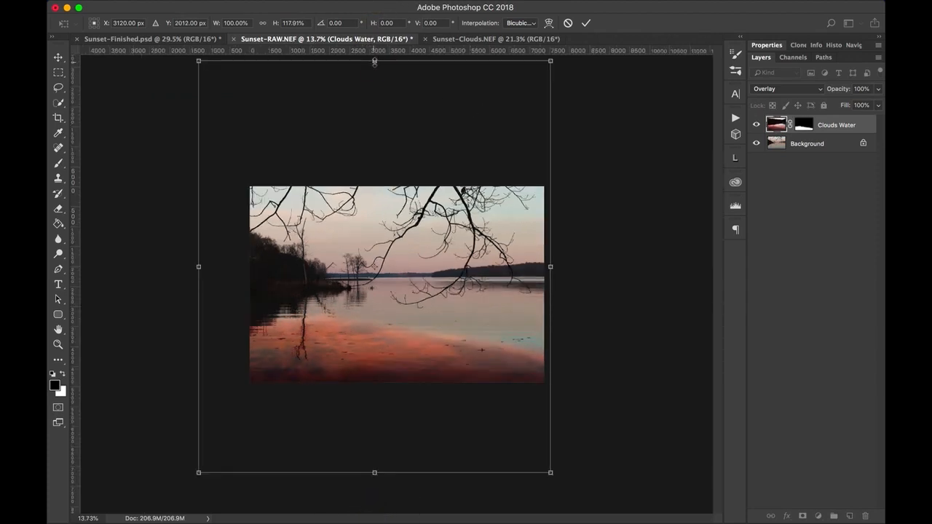
left_click_drag(374, 63, 374, 17)
left_click_drag(375, 474, 374, 487)
left_click(587, 23)
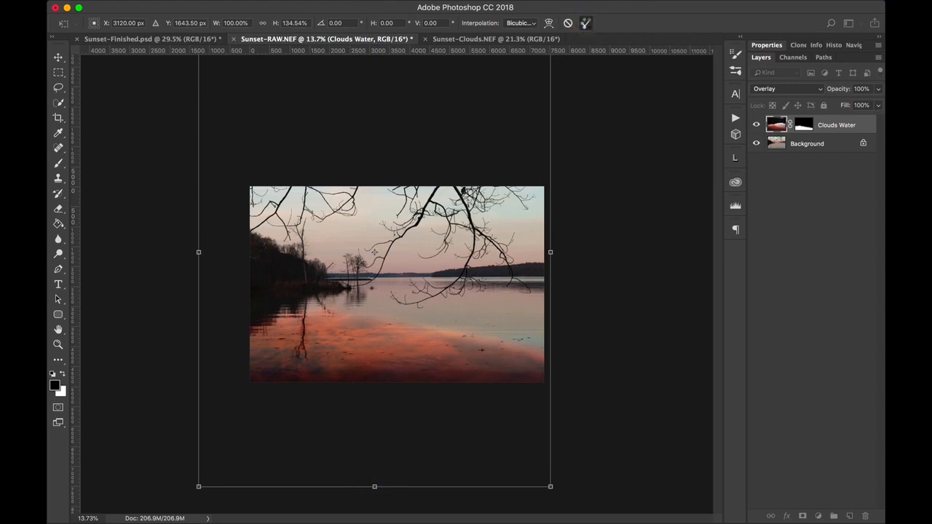
Lower the Clouds Water layer's opacity to 65%.
key("b")
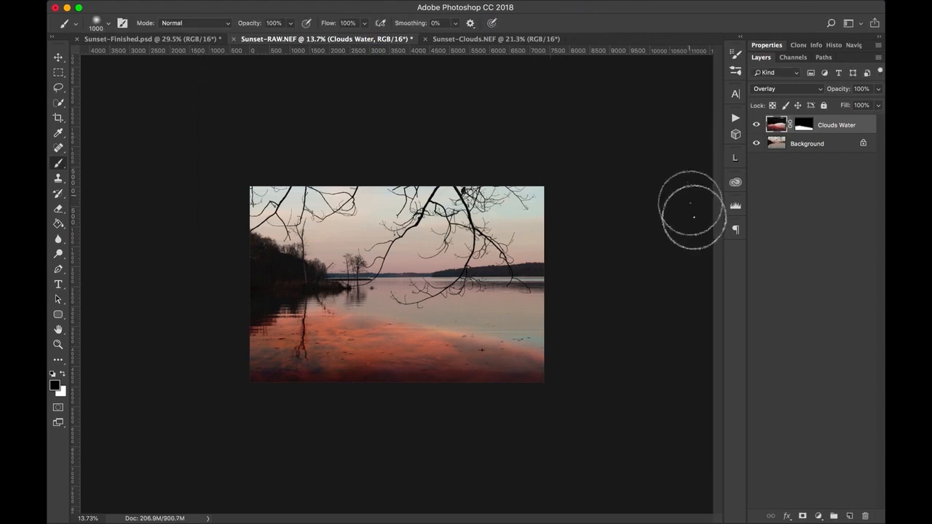
key("super+0")
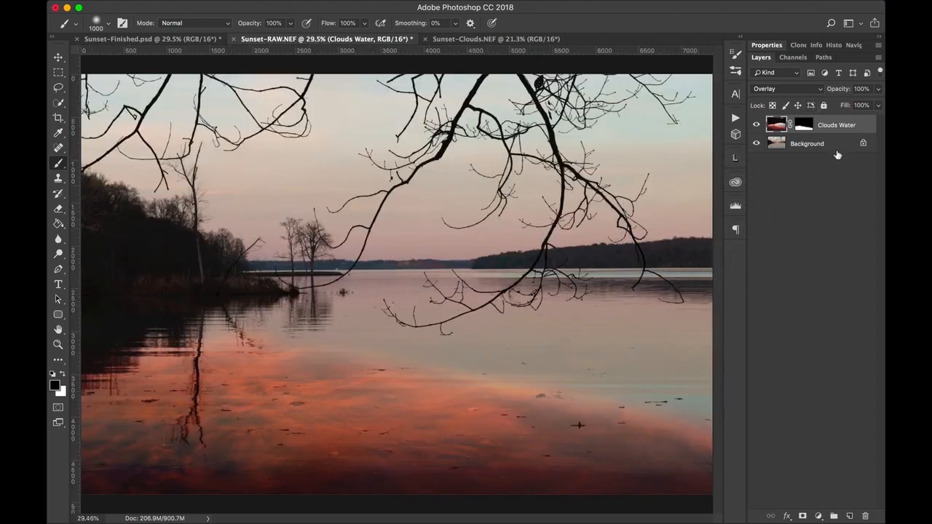
left_click(842, 92)
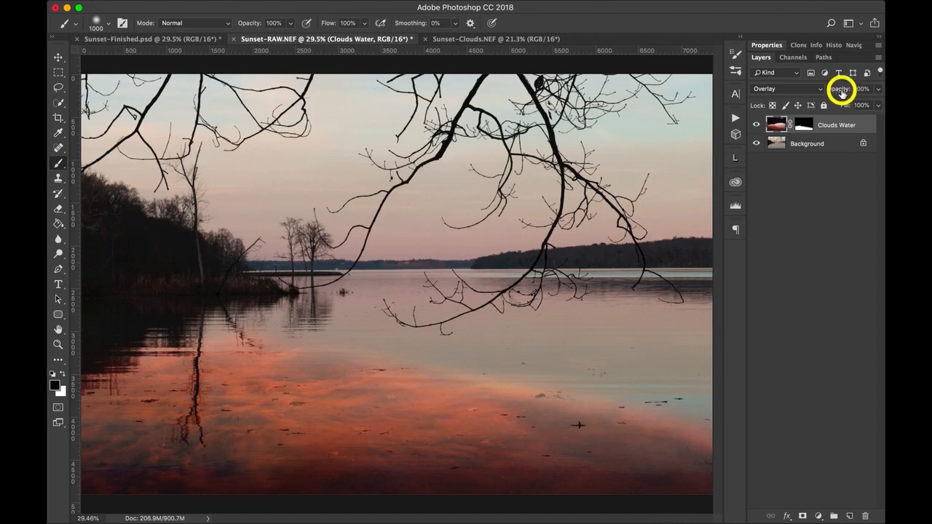
left_click_drag(841, 92, 822, 89)
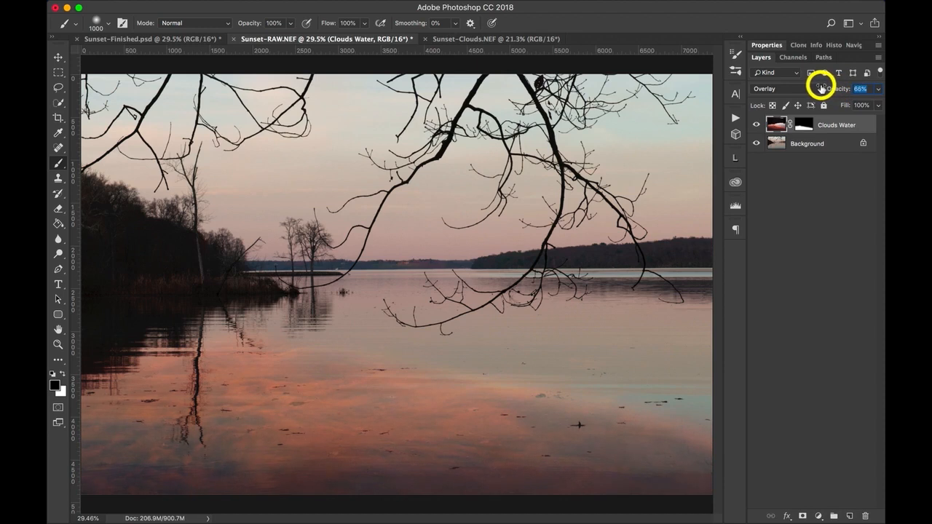
left_click_drag(821, 88, 822, 88)
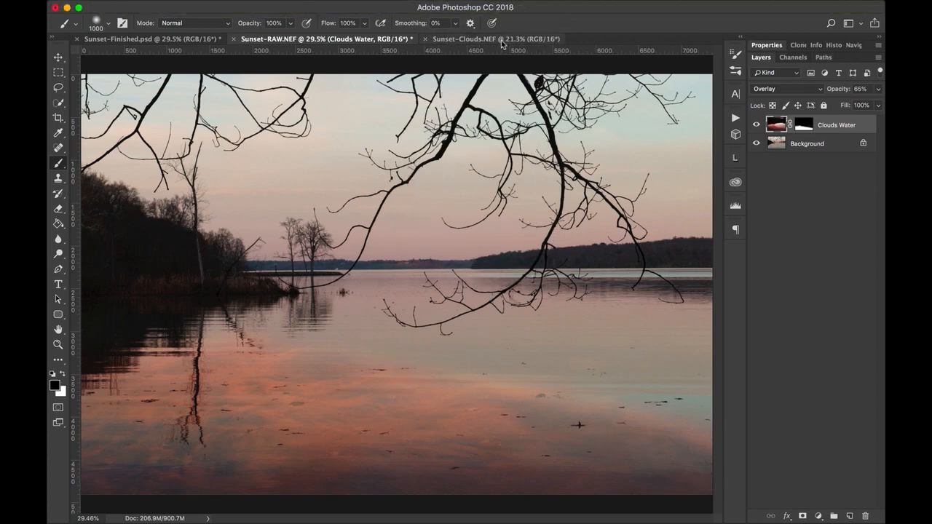
Duplicate the Background layer of Sunset-Clouds.NEF into the Sunset-RAW.NEF document.
left_click(501, 40)
right_click(815, 136)
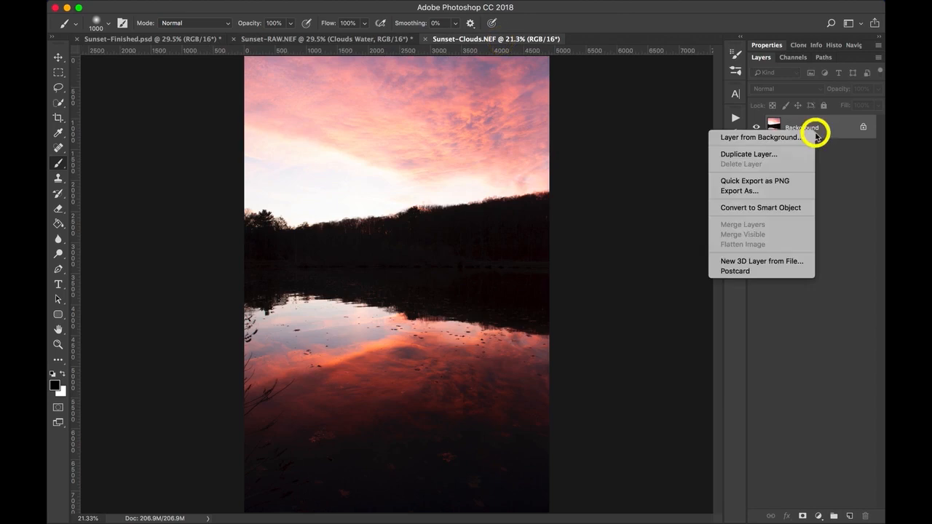
left_click(770, 154)
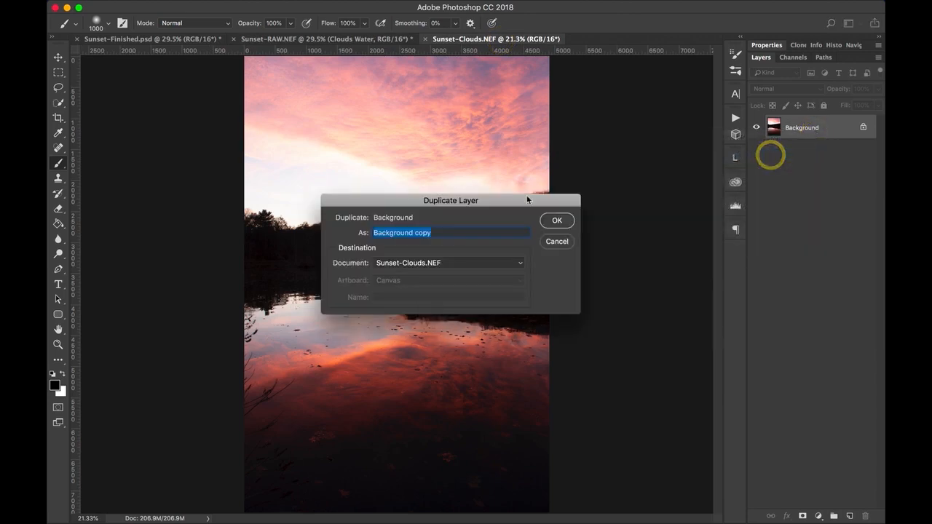
left_click(480, 262)
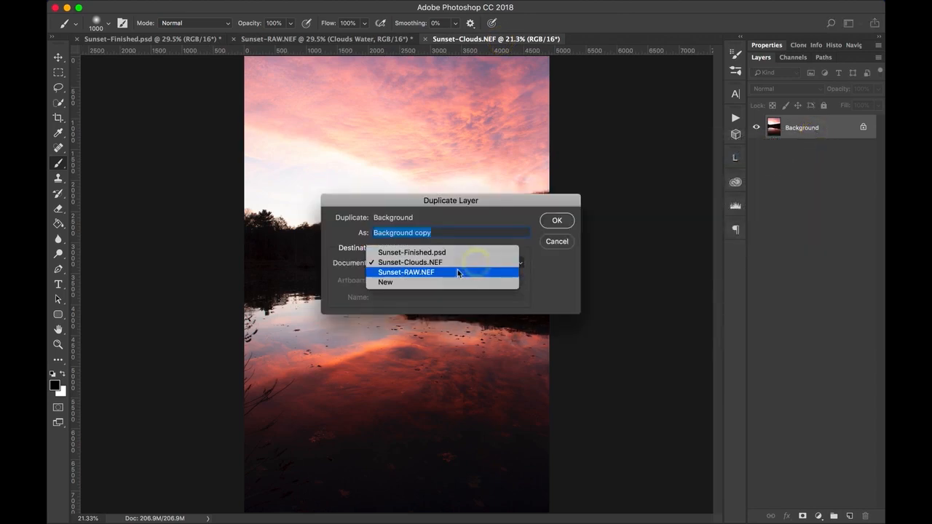
left_click(456, 270)
left_click(557, 221)
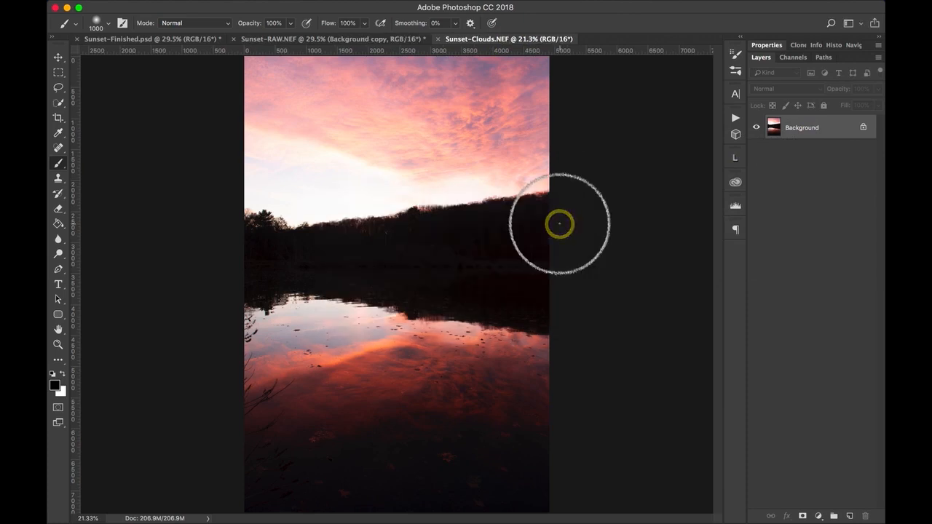
In Sunset-RAW.NEF, flip the Background copy layer horizontally and stretch it to about 178.5% width, positioned to span the whole photo.
left_click(358, 40)
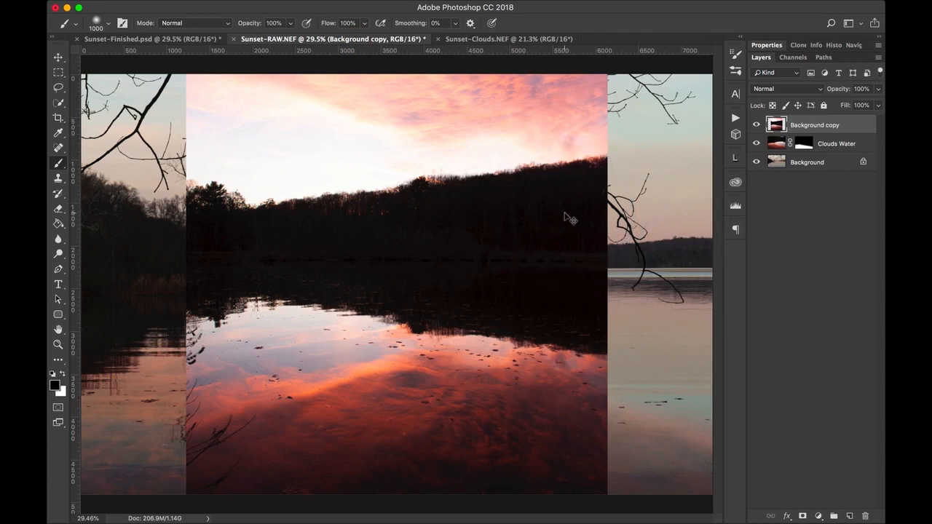
key("ctrl+t")
key("ctrl+0")
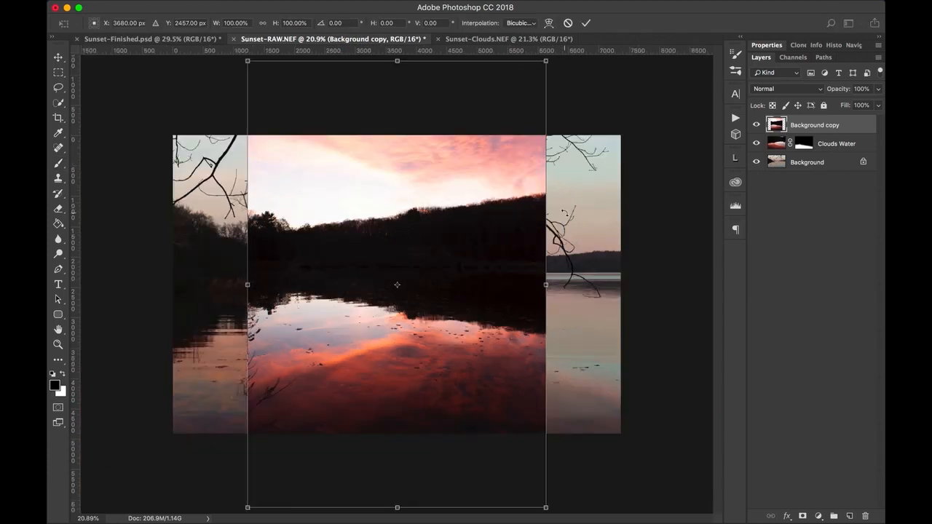
right_click(444, 162)
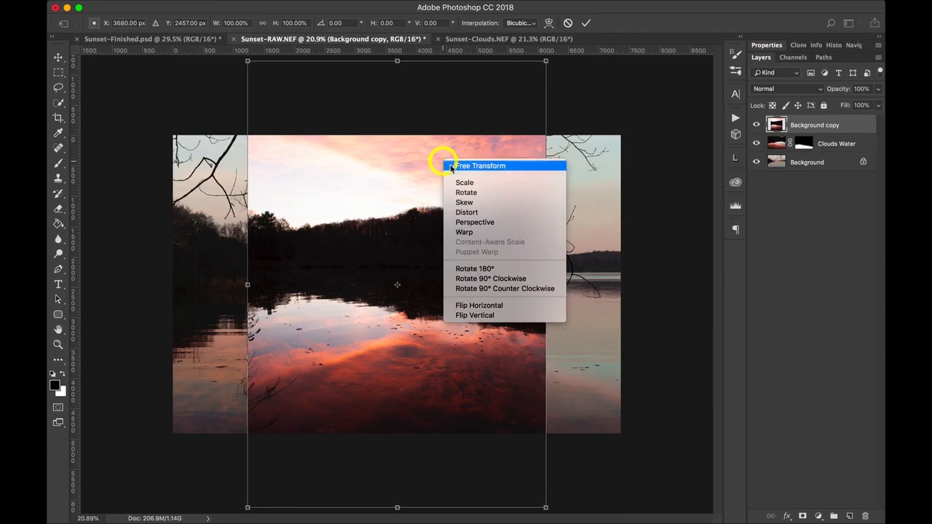
left_click(542, 305)
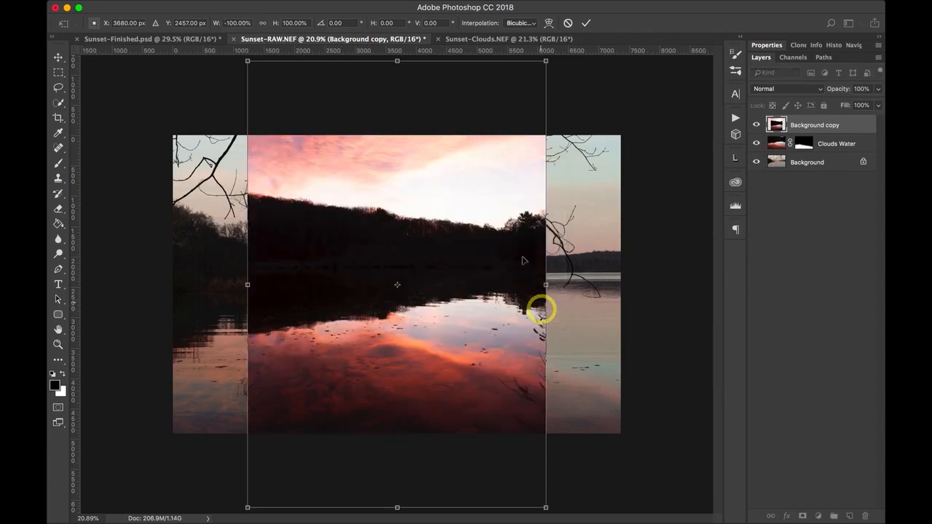
left_click_drag(475, 220, 472, 258)
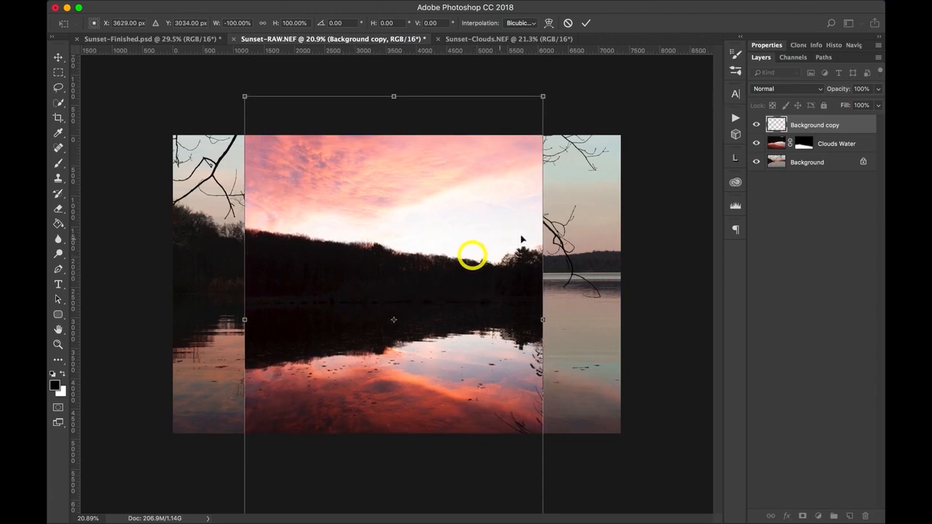
left_click_drag(544, 320, 766, 324)
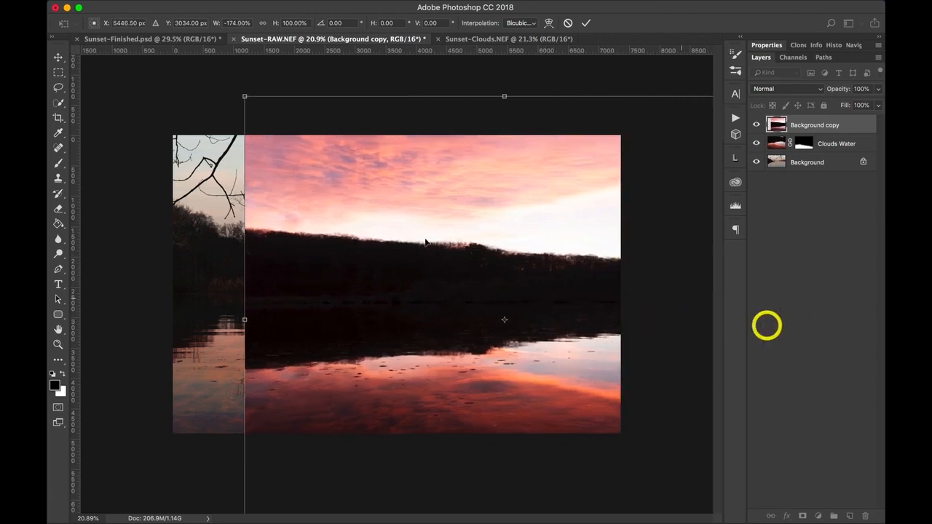
left_click_drag(364, 229, 302, 225)
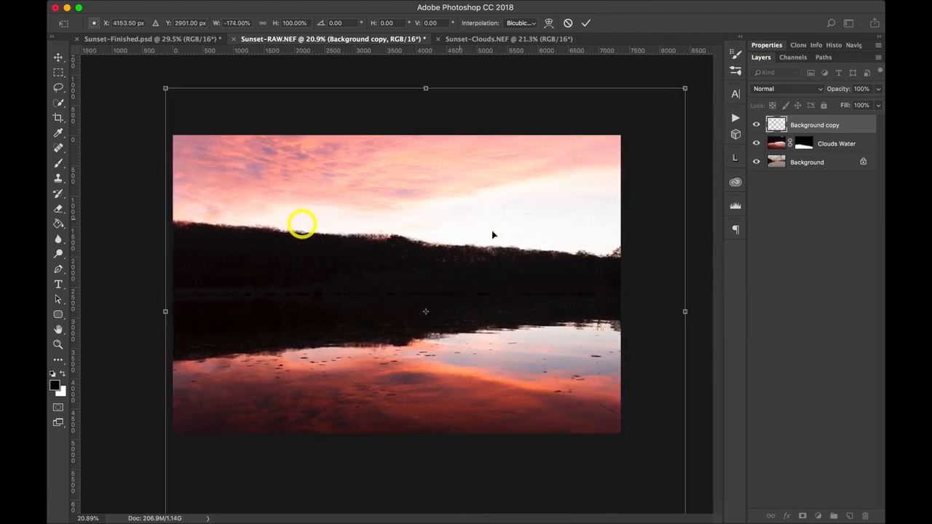
left_click_drag(684, 315, 699, 313)
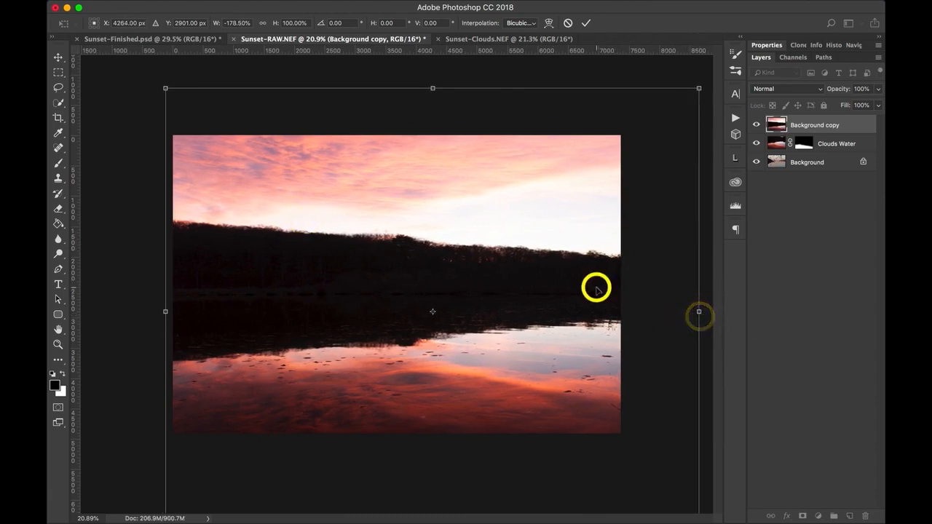
Set the Background copy layer's blend mode to Multiply, move its clouds down toward the far shoreline, and commit the transform.
left_click(798, 94)
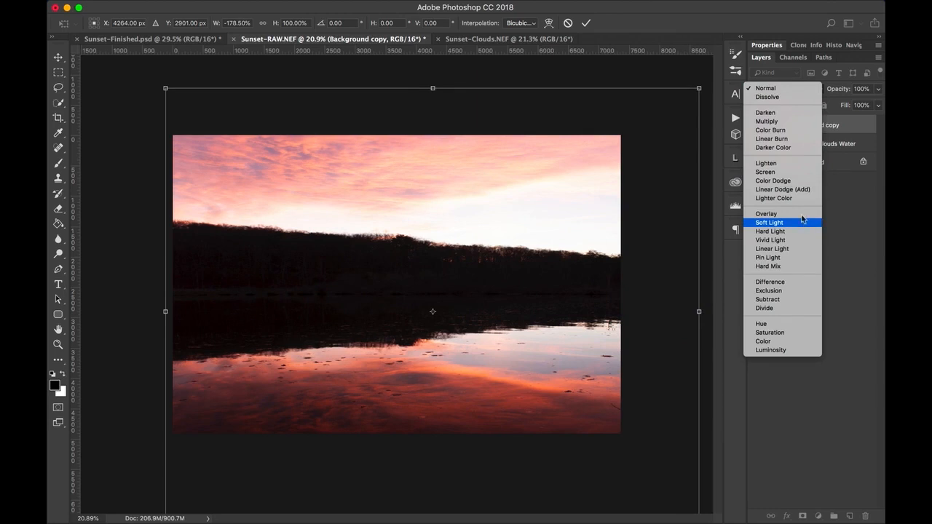
left_click(768, 122)
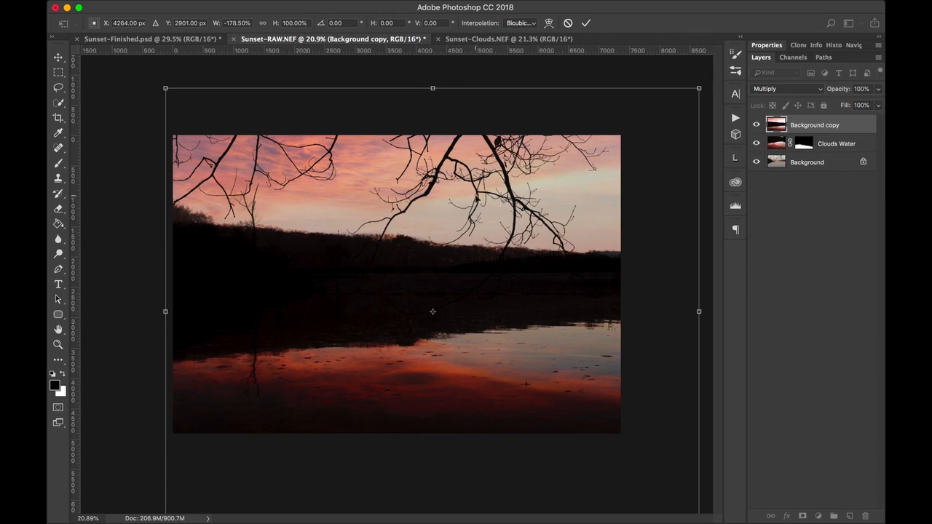
mouse_move(447, 223)
left_mouse_down()
mouse_move(456, 223)
mouse_move(404, 247)
mouse_move(451, 239)
left_mouse_up()
left_click(586, 22)
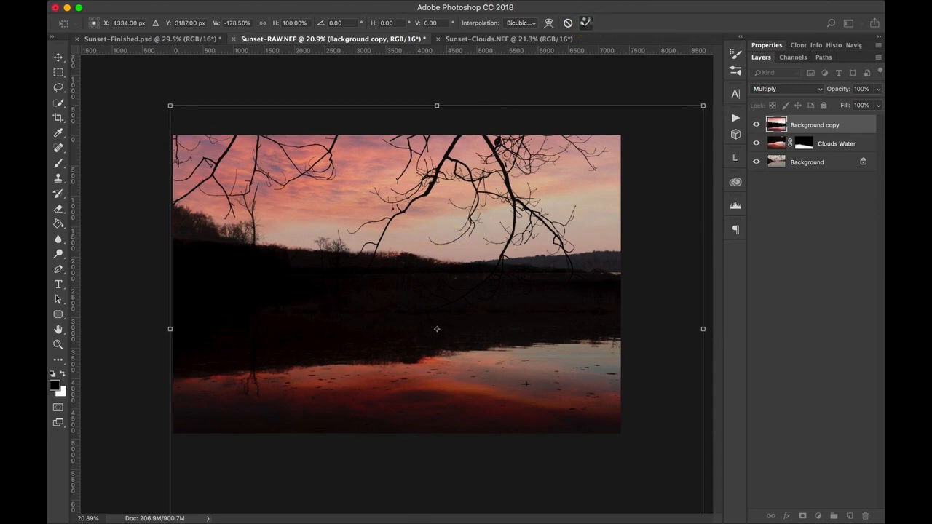
Rename the Background copy layer to Clods Sky.
key("super+0")
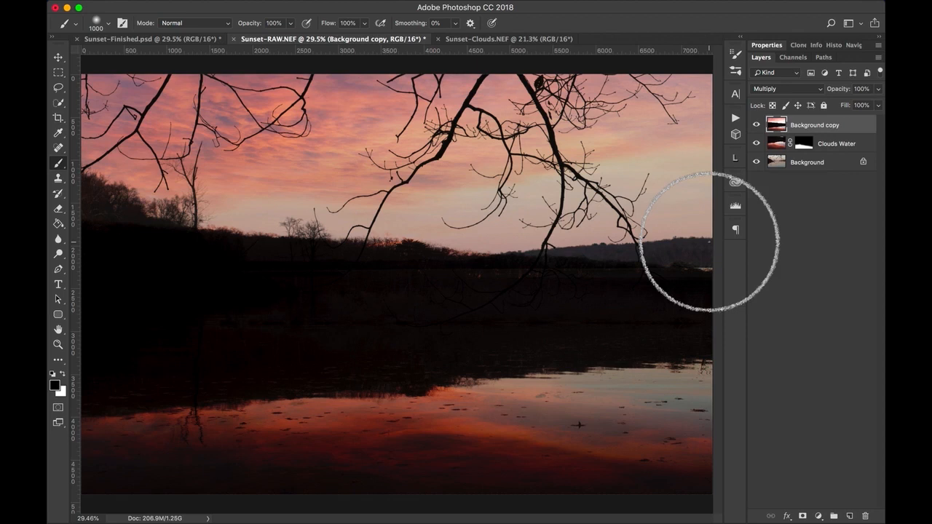
key("super+minus")
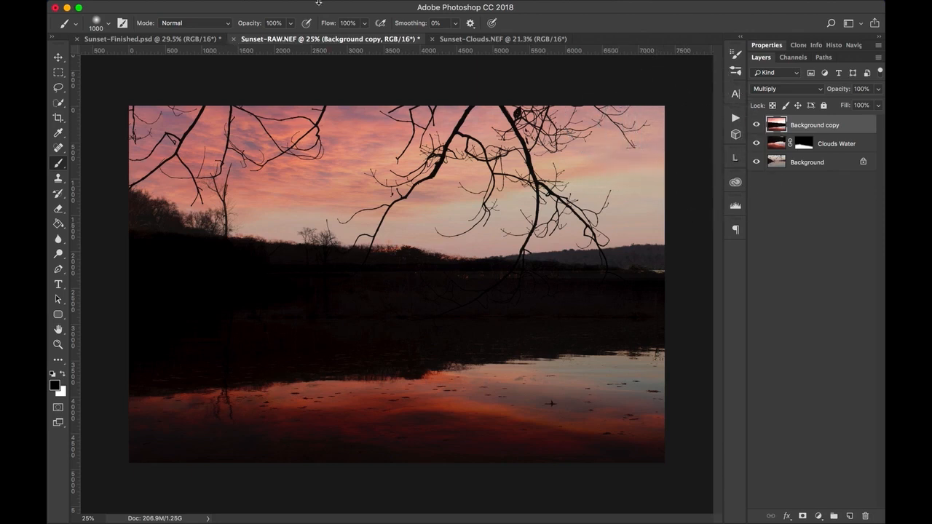
mouse_move(318, 2)
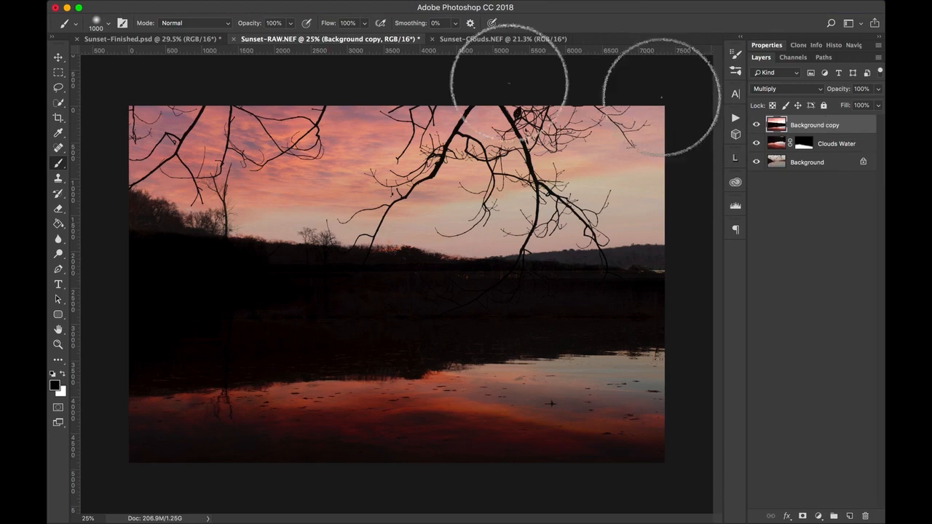
double_click(800, 123)
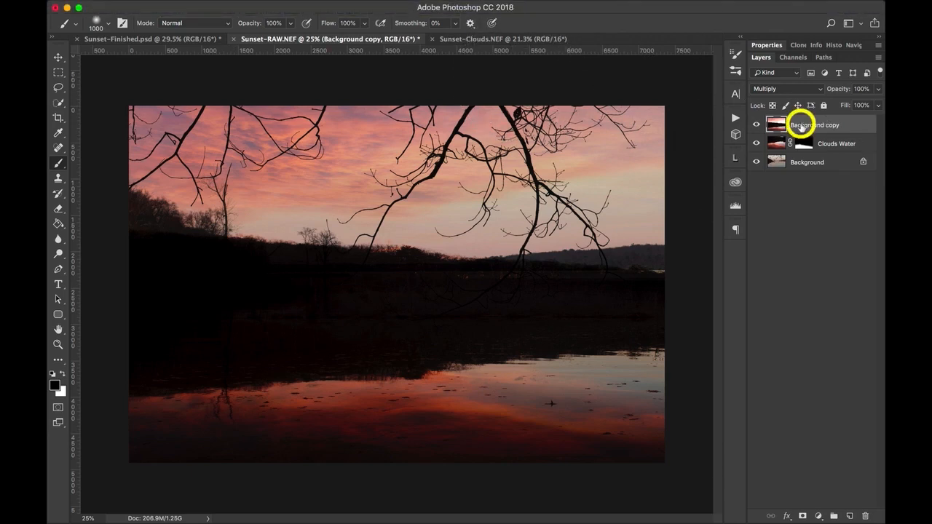
type("Cl")
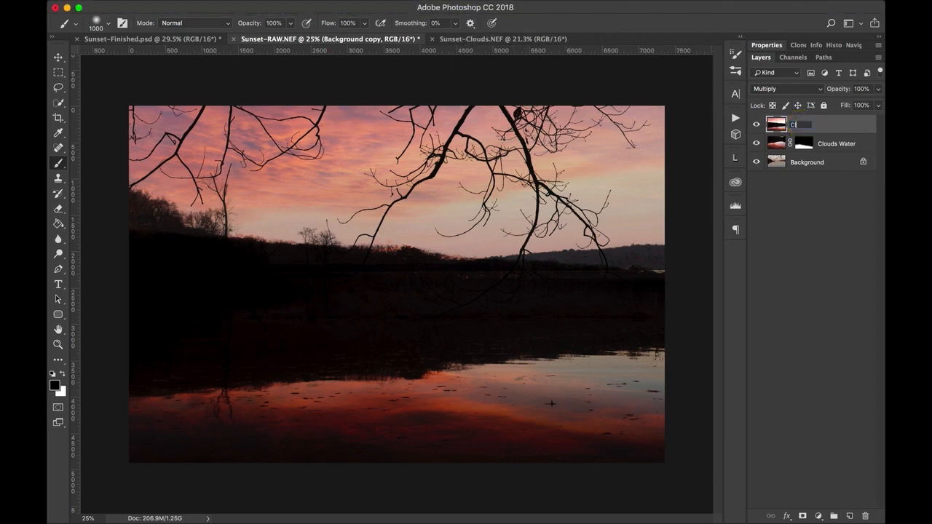
type("ods Sky")
key("Return")
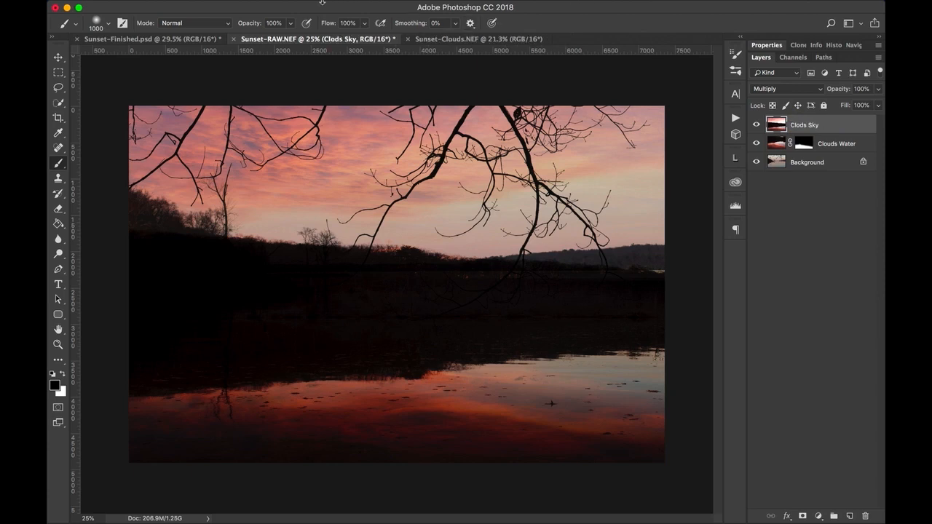
Add a Reveal All layer mask to the Clods Sky layer and paint black on it over the shoreline and water.
mouse_move(280, 4)
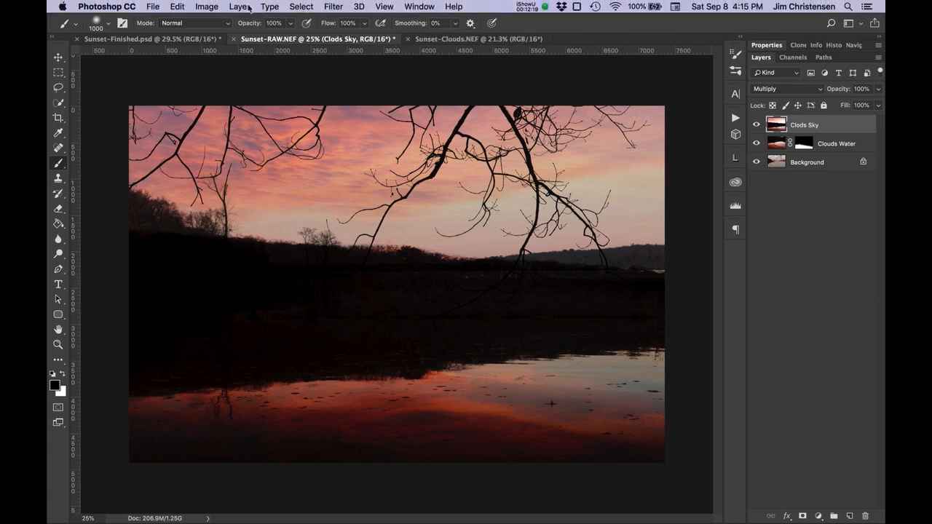
left_click(239, 6)
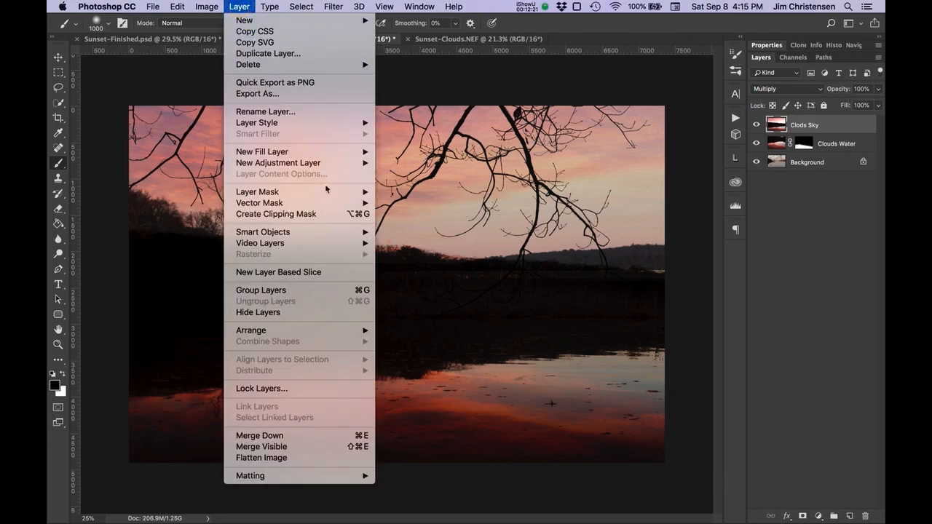
mouse_move(328, 192)
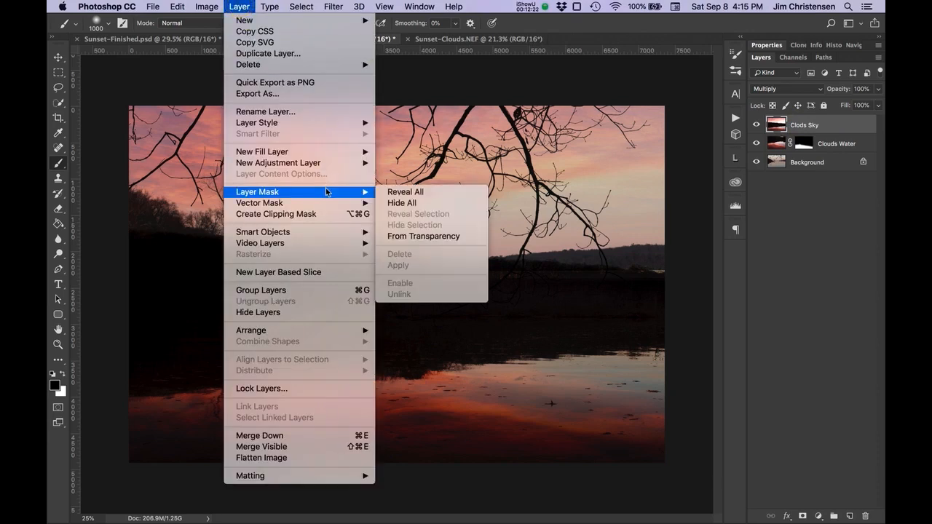
left_click(429, 193)
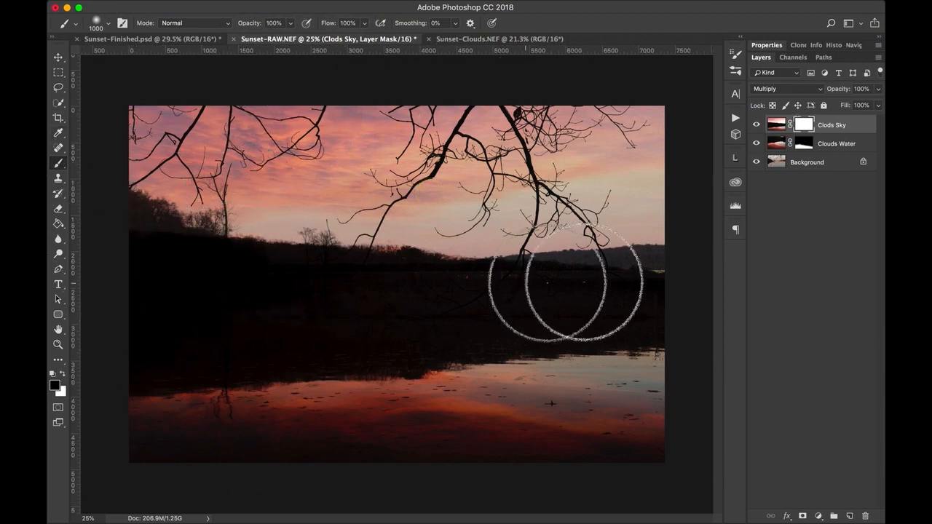
left_click(804, 125)
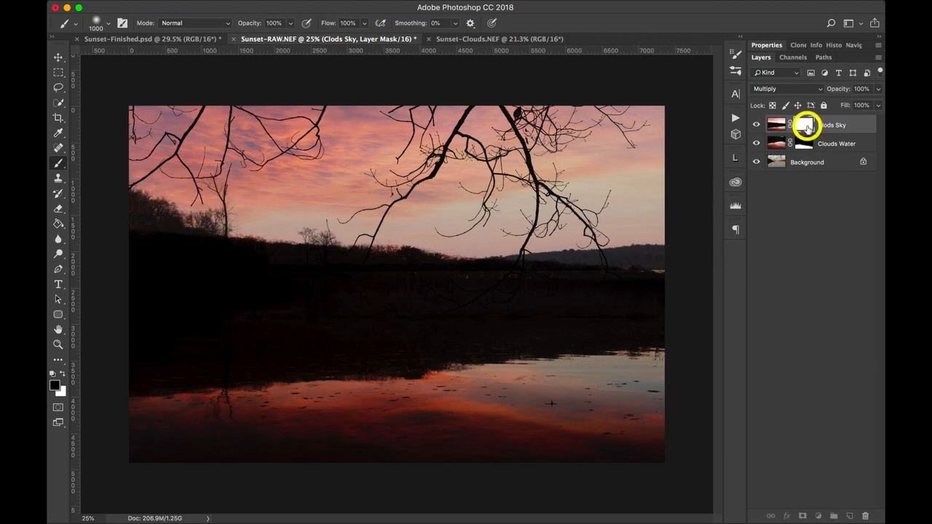
mouse_move(677, 223)
left_mouse_down()
mouse_move(637, 236)
mouse_move(382, 258)
mouse_move(94, 241)
mouse_move(250, 289)
mouse_move(697, 328)
mouse_move(652, 298)
mouse_move(408, 305)
mouse_move(639, 295)
mouse_move(56, 318)
mouse_move(414, 378)
mouse_move(753, 396)
mouse_move(219, 360)
mouse_move(627, 360)
mouse_move(497, 366)
mouse_move(465, 352)
mouse_move(654, 416)
mouse_move(514, 439)
mouse_move(696, 467)
mouse_move(56, 422)
mouse_move(338, 413)
mouse_move(154, 380)
mouse_move(177, 381)
mouse_move(136, 386)
mouse_move(554, 439)
mouse_move(237, 403)
mouse_move(327, 413)
mouse_move(57, 434)
mouse_move(244, 466)
mouse_move(518, 463)
mouse_move(267, 431)
mouse_move(725, 380)
mouse_move(674, 340)
mouse_move(218, 314)
mouse_move(145, 284)
mouse_move(134, 268)
mouse_move(390, 300)
mouse_move(561, 290)
mouse_move(601, 276)
mouse_move(630, 247)
mouse_move(641, 280)
left_mouse_up()
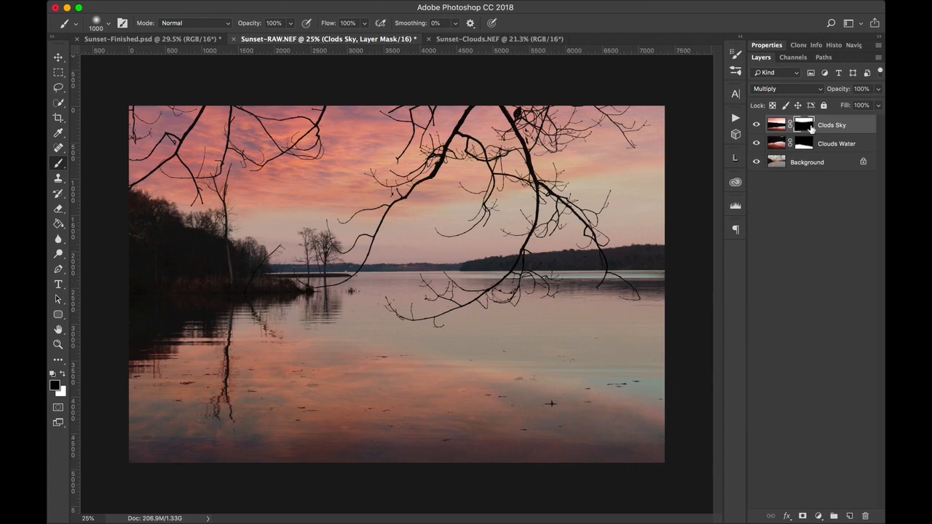
Display the Clods Sky mask on its own, paint over its leftover grey and white patches in black with the brush reduced to 700, and return to the image.
left_click(806, 126, "alt")
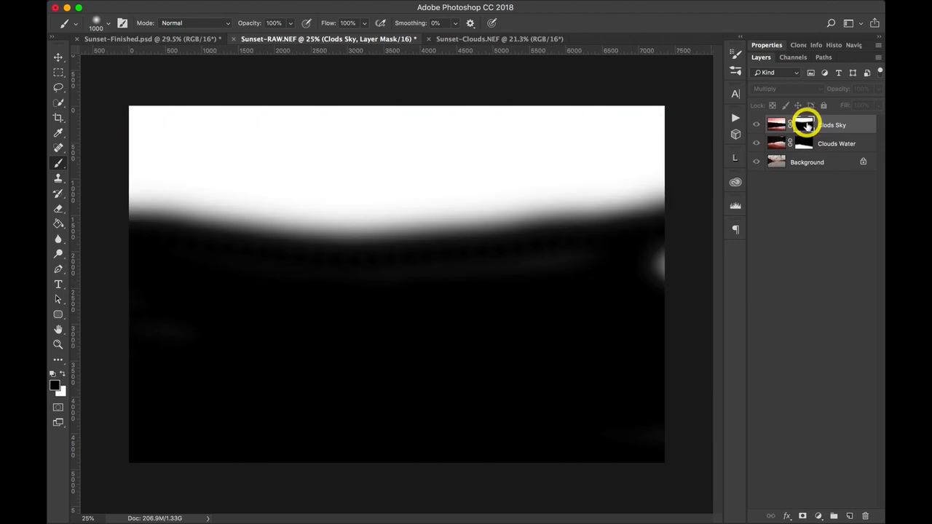
mouse_move(678, 313)
left_mouse_down()
mouse_move(666, 281)
mouse_move(640, 281)
mouse_move(654, 270)
mouse_move(664, 281)
mouse_move(569, 314)
mouse_move(545, 315)
left_mouse_up()
key("bracketleft")
key("bracketleft")
key("bracketleft")
left_click(808, 125, "alt")
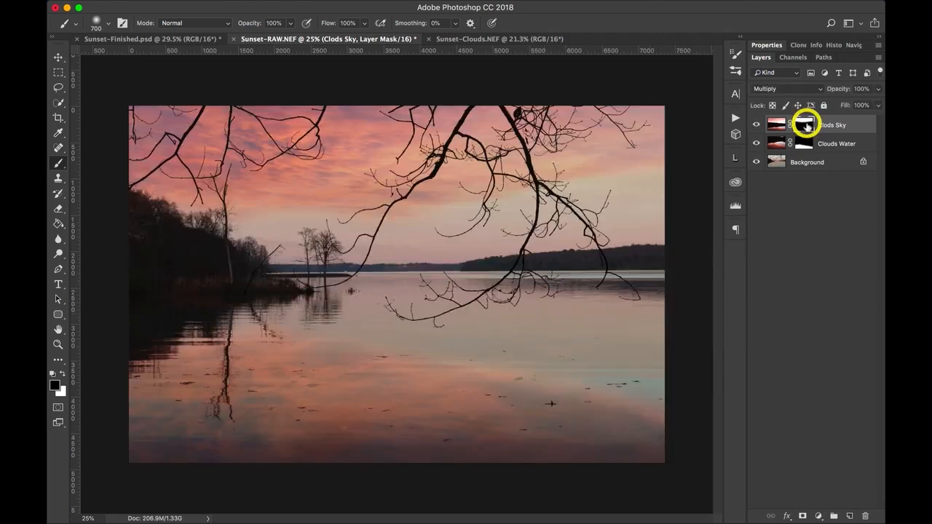
Compare the whole photo with the Clods Sky layer hidden and shown.
left_click(755, 126)
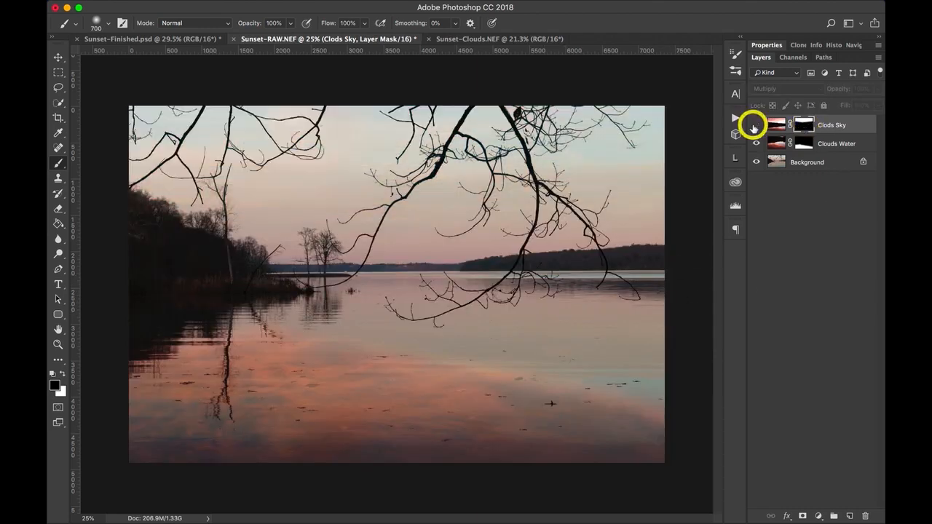
left_click(756, 126)
left_click(755, 126)
left_click(756, 127)
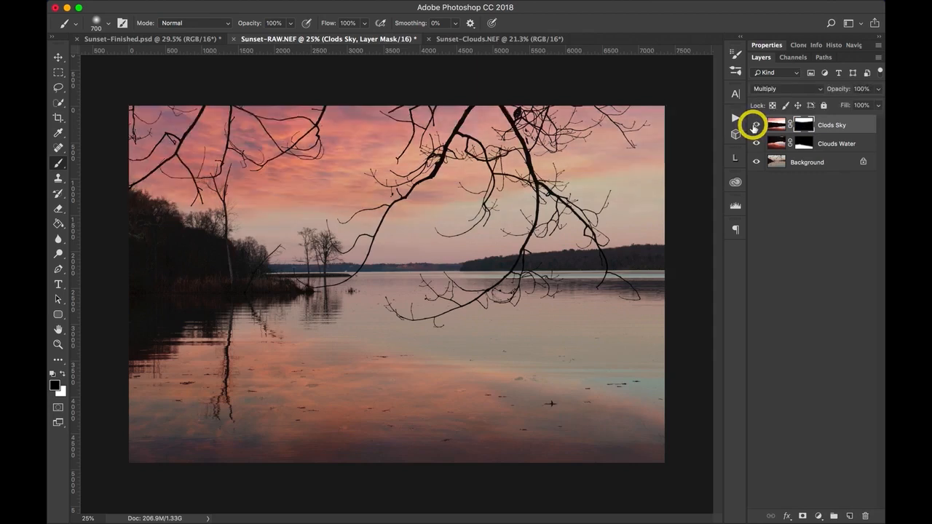
left_click(755, 127)
left_click(755, 127)
key("super+0")
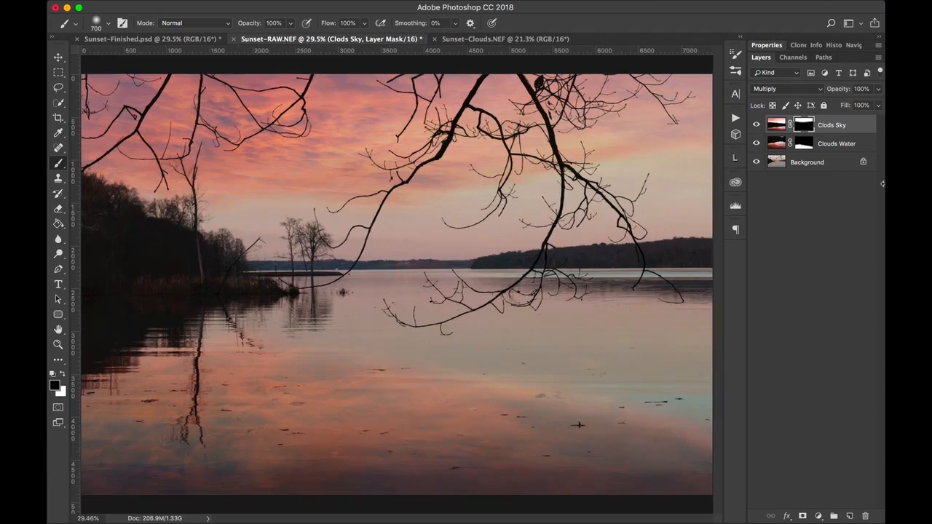
Examine the sky and branch edges at 100% zoom with the Clods Sky layer hidden and shown, leaving the layer visible.
key("super+1")
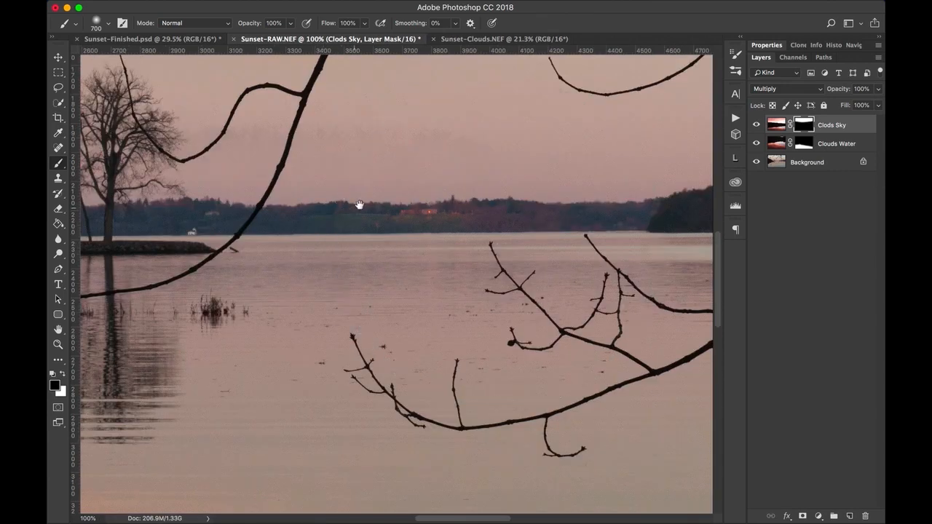
left_click_drag(358, 202, 395, 393)
left_click_drag(386, 223, 415, 394)
left_click_drag(439, 240, 379, 405)
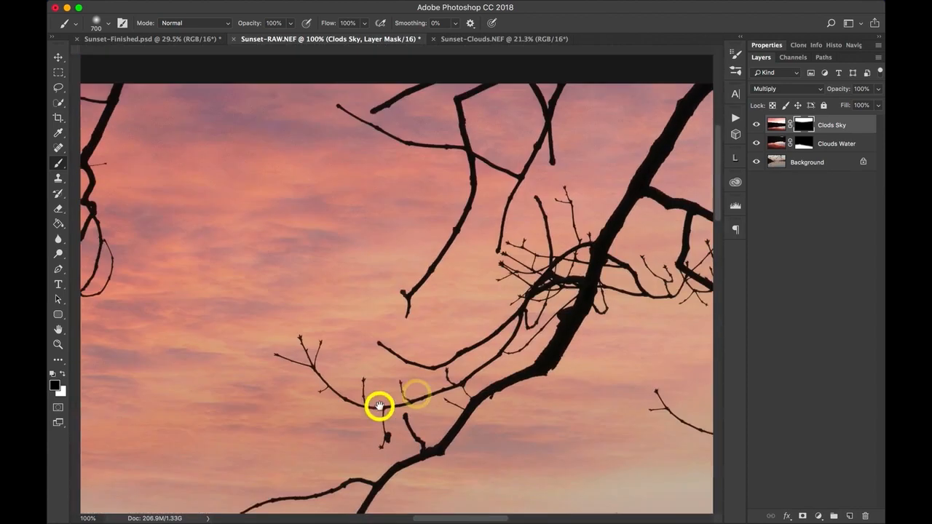
left_click(756, 125)
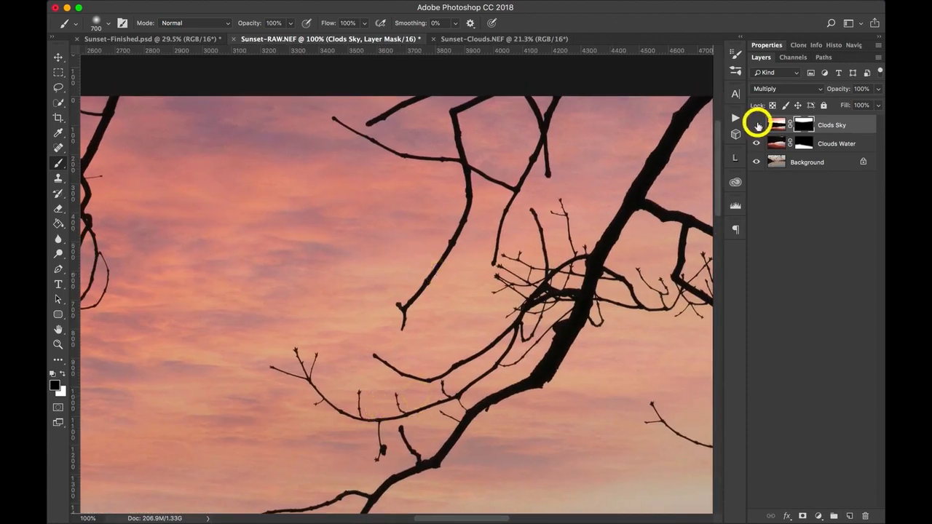
left_click(756, 125)
left_click(756, 124)
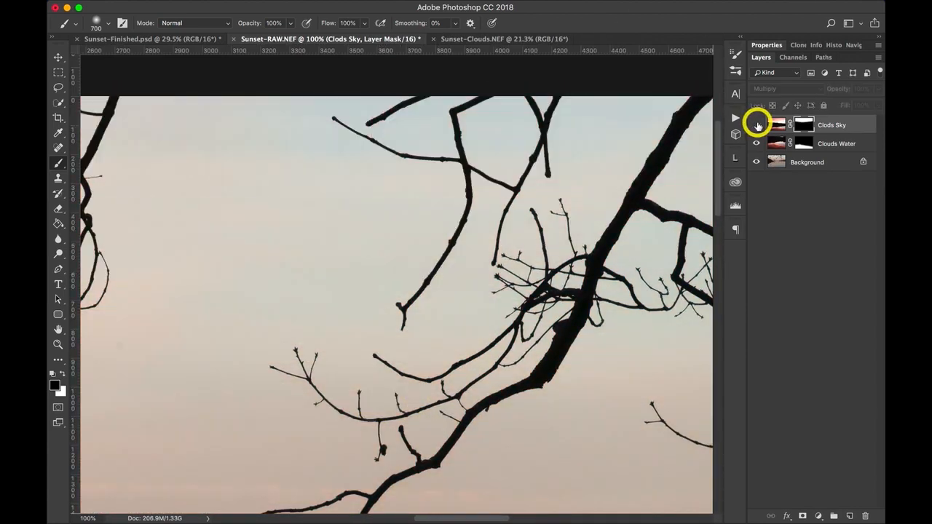
left_click(756, 125)
left_click(756, 125)
left_click(756, 124)
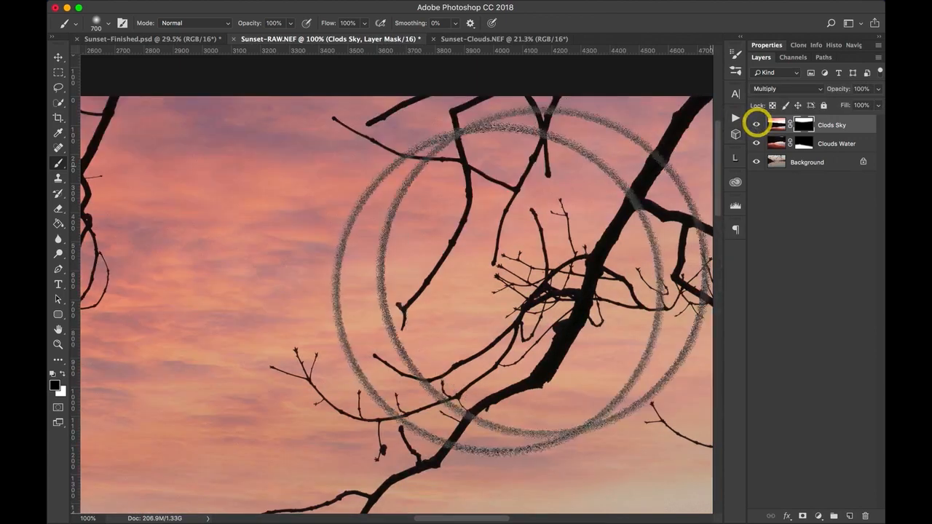
left_click(755, 125)
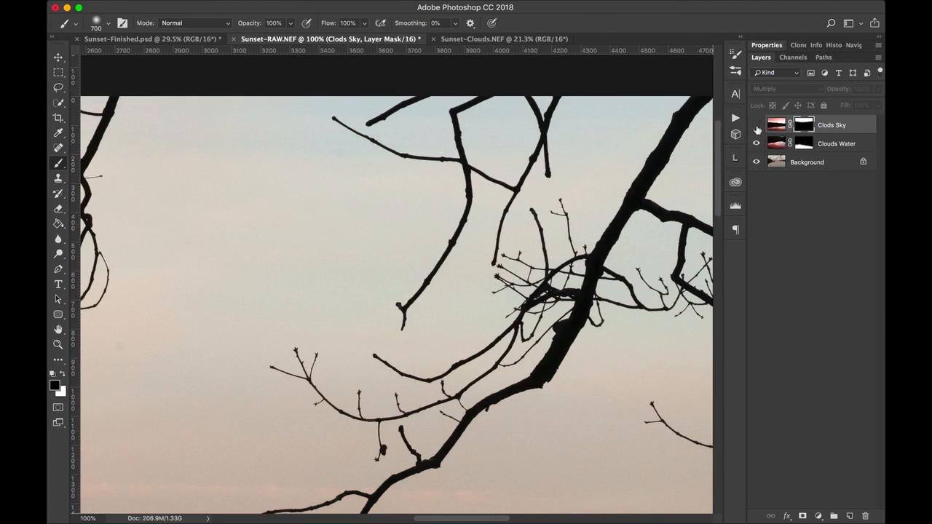
left_click(756, 127)
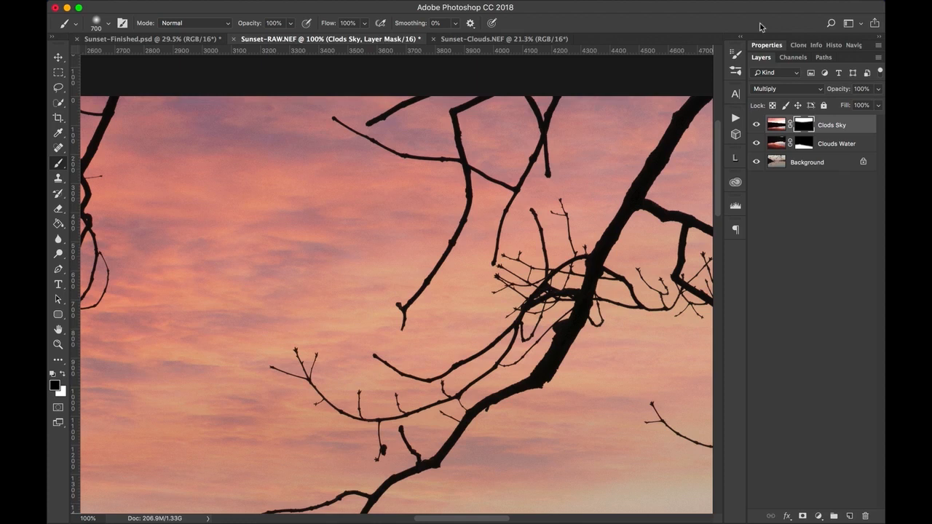
key("super+0")
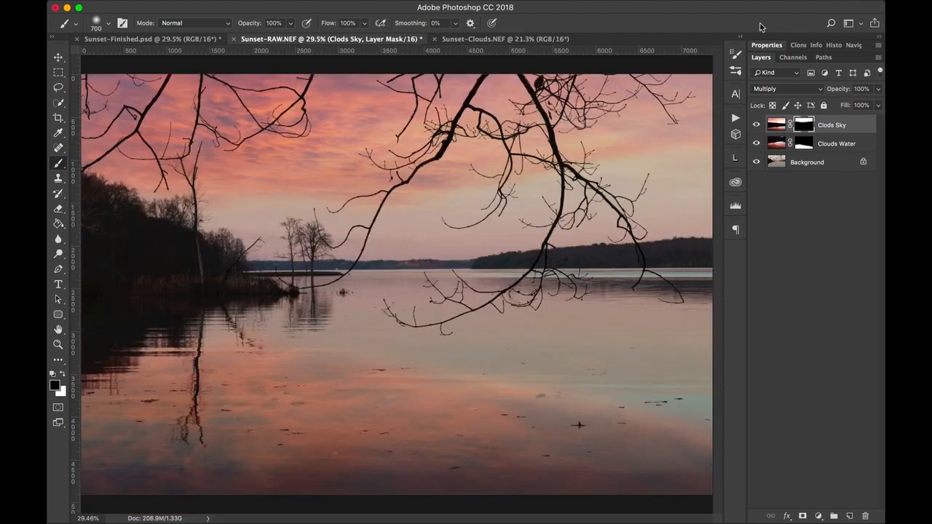